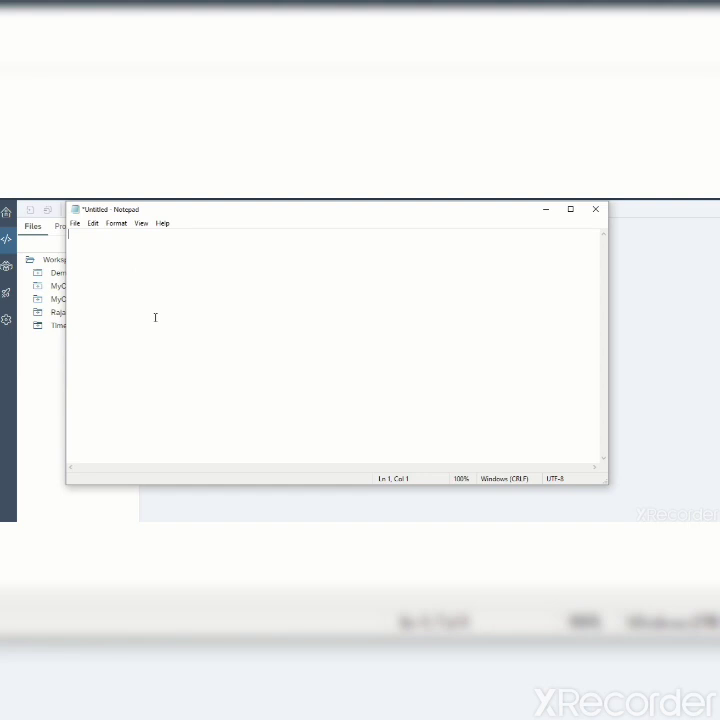
Write the first prerequisite, "1. es5 demo system", in the blank Notepad note and return to the browser
{"action": "type", "text": "1."}
{"action": "type", "text": "es5 demo system"}
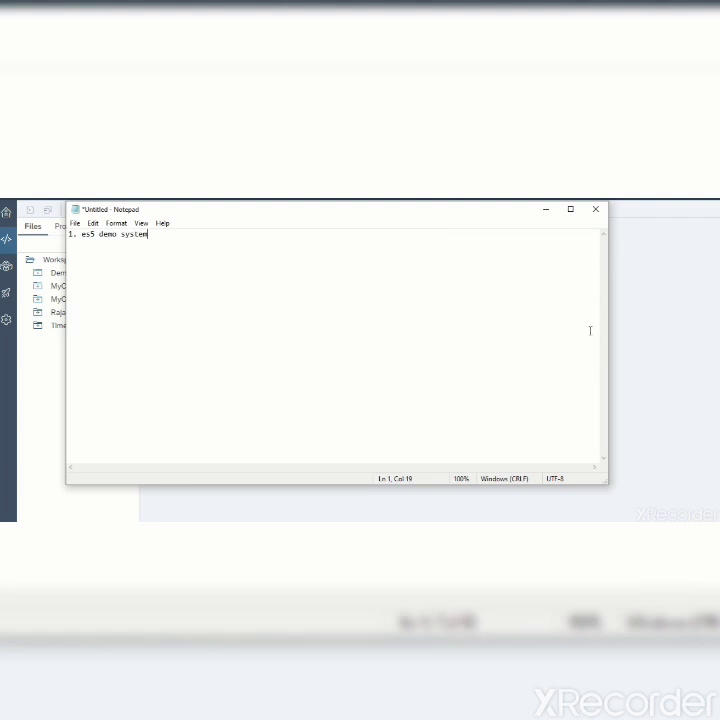
{"action": "left_click", "coordinate": [650, 344]}
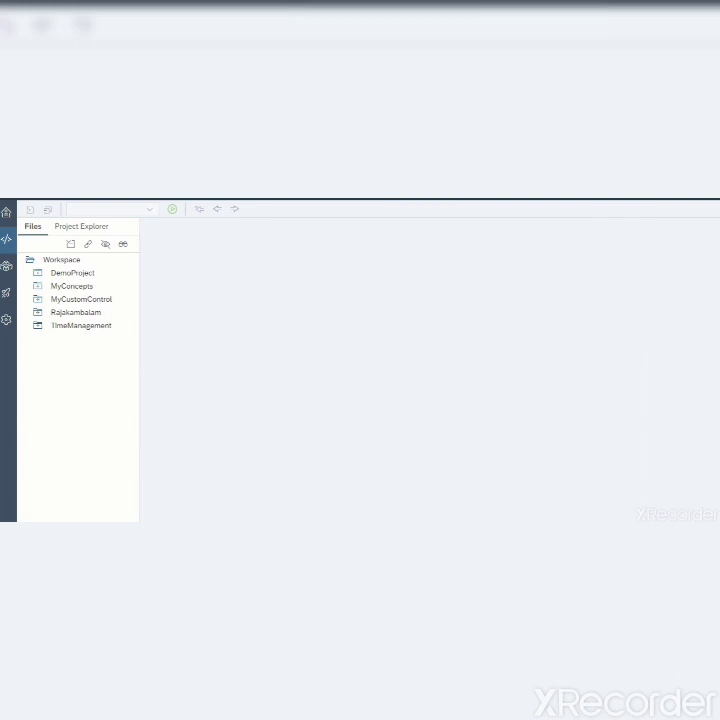
Search the web for "es5 login" in a new tab and open the "Create an Account on the Gateway Demo System" tutorial
{"action": "key", "text": "ctrl+t"}
{"action": "type", "text": "es"}
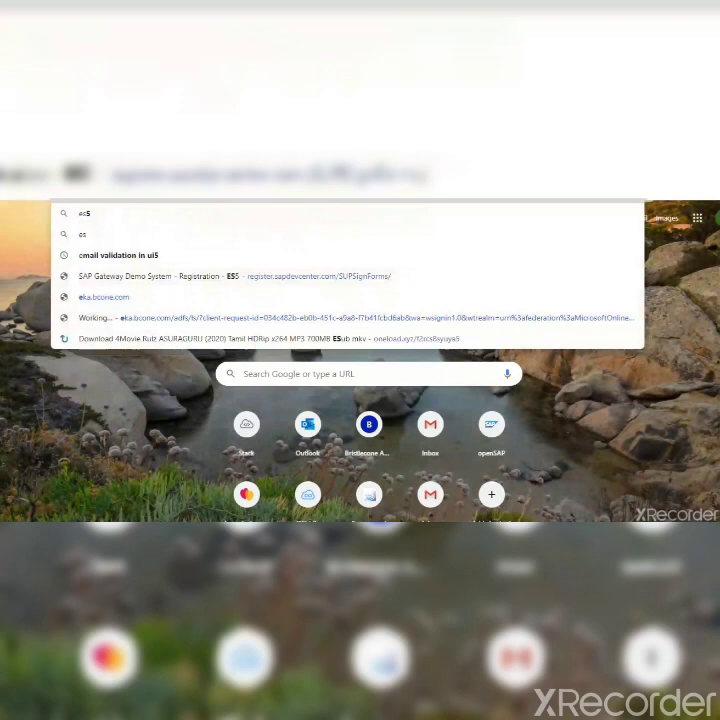
{"action": "type", "text": "5 login"}
{"action": "key", "text": "Return"}
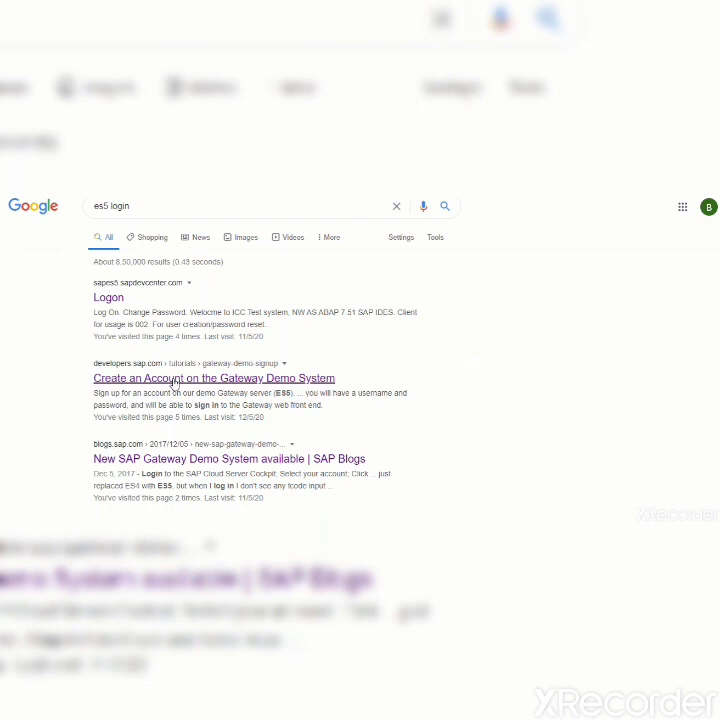
{"action": "left_click", "coordinate": [174, 380]}
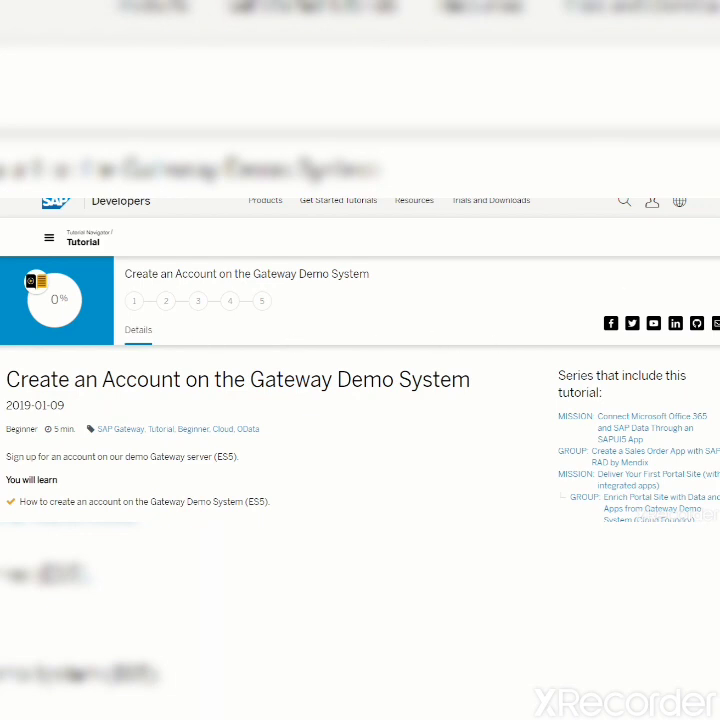
Read through the tutorial's five steps, from the sign-up page and registration form to the password change and SAP Easy Access page
{"action": "scroll", "coordinate": [166, 347], "scroll_direction": "down", "scroll_amount": 5}
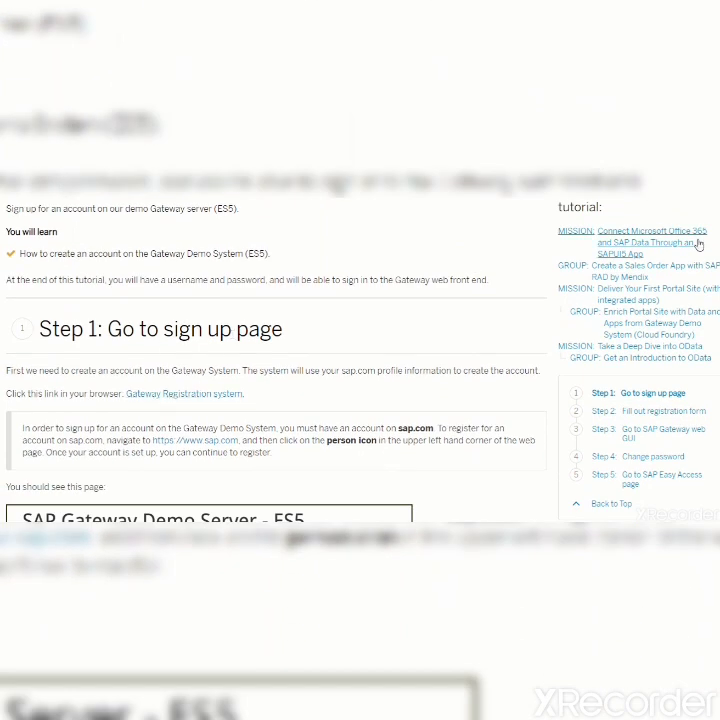
{"action": "scroll", "coordinate": [210, 360], "scroll_direction": "down", "scroll_amount": 3}
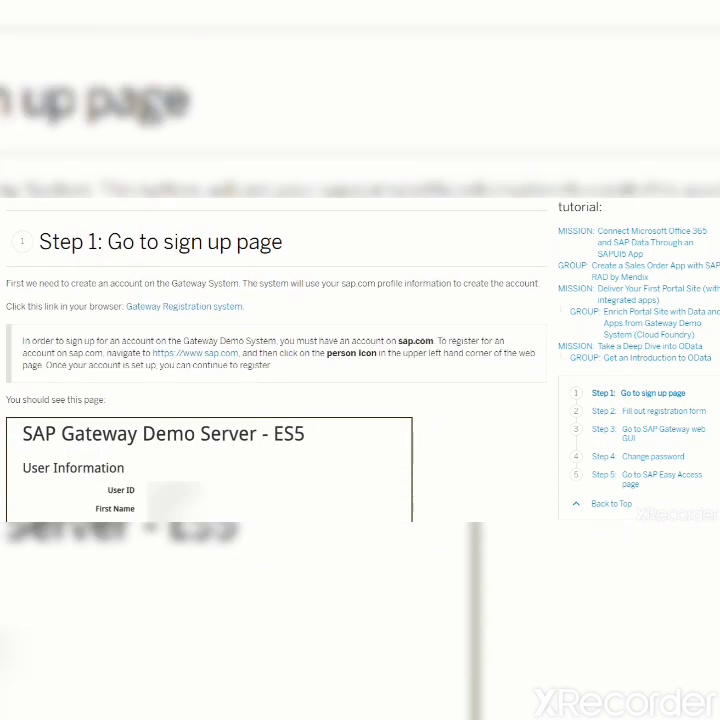
{"action": "scroll", "coordinate": [210, 400], "scroll_direction": "down", "scroll_amount": 3}
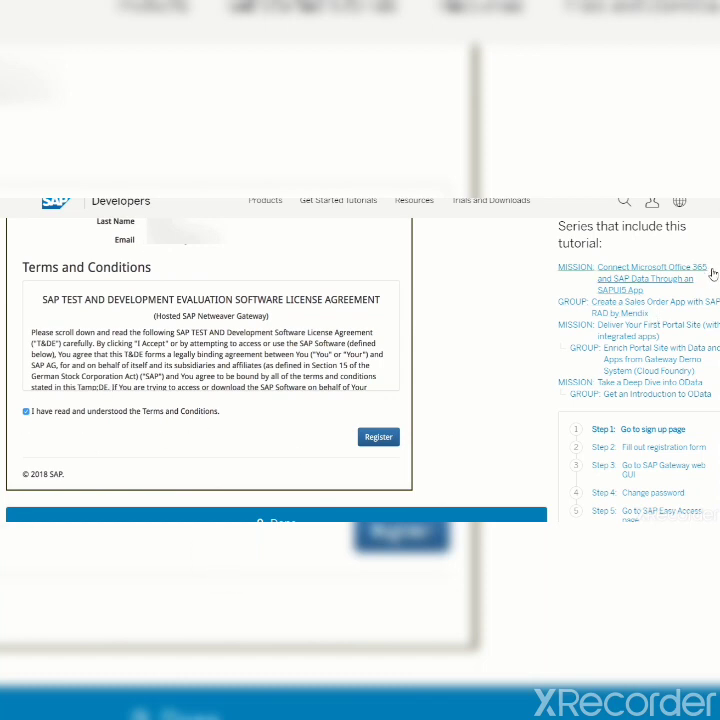
{"action": "scroll", "coordinate": [713, 273], "scroll_direction": "down", "scroll_amount": 3}
{"action": "scroll", "coordinate": [276, 360], "scroll_direction": "down", "scroll_amount": 1}
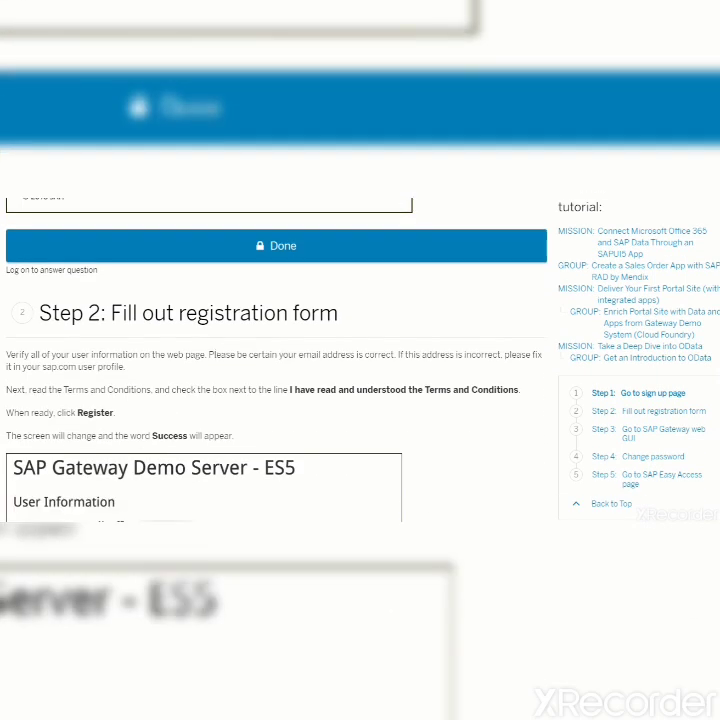
{"action": "scroll", "coordinate": [276, 360], "scroll_direction": "down", "scroll_amount": 6}
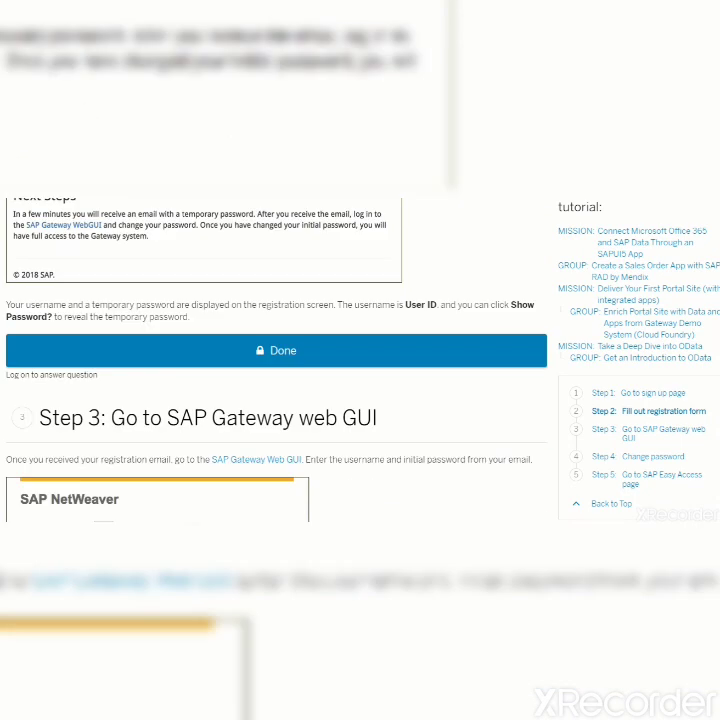
{"action": "scroll", "coordinate": [276, 360], "scroll_direction": "down", "scroll_amount": 1}
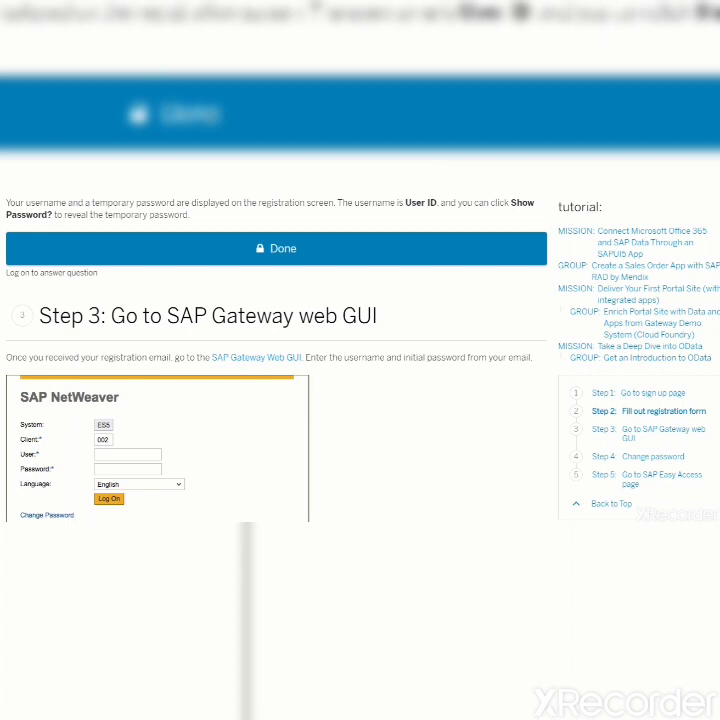
{"action": "scroll", "coordinate": [276, 360], "scroll_direction": "down", "scroll_amount": 3}
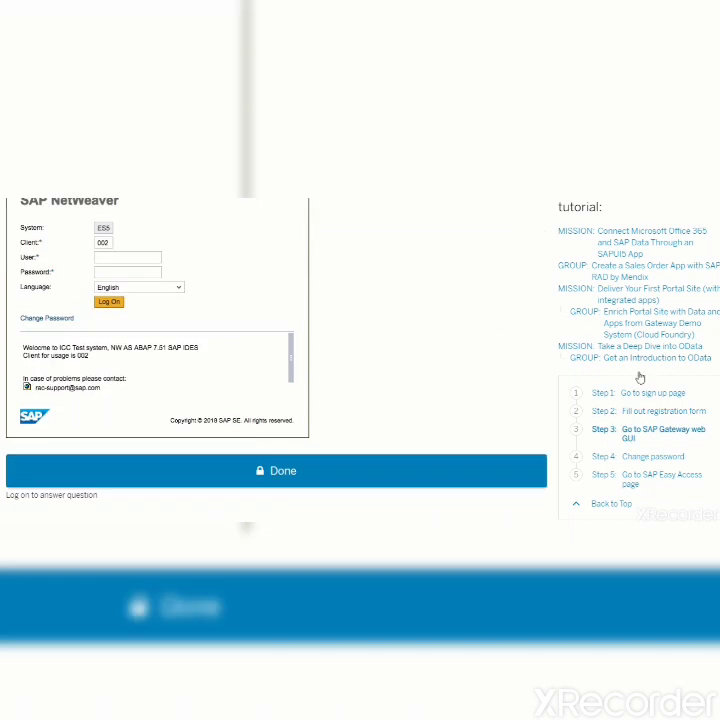
{"action": "scroll", "coordinate": [276, 360], "scroll_direction": "down", "scroll_amount": 4}
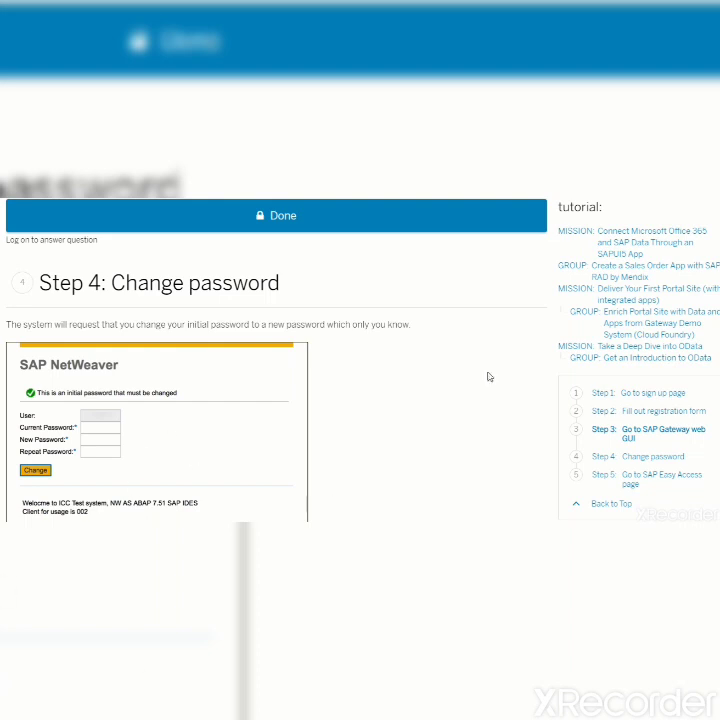
{"action": "scroll", "coordinate": [276, 360], "scroll_direction": "down", "scroll_amount": 8}
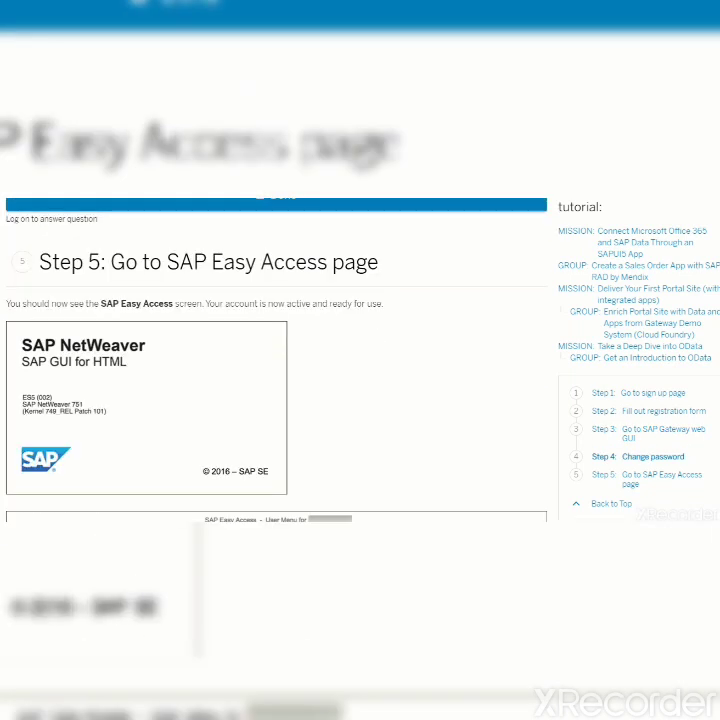
{"action": "scroll", "coordinate": [276, 360], "scroll_direction": "up", "scroll_amount": 1}
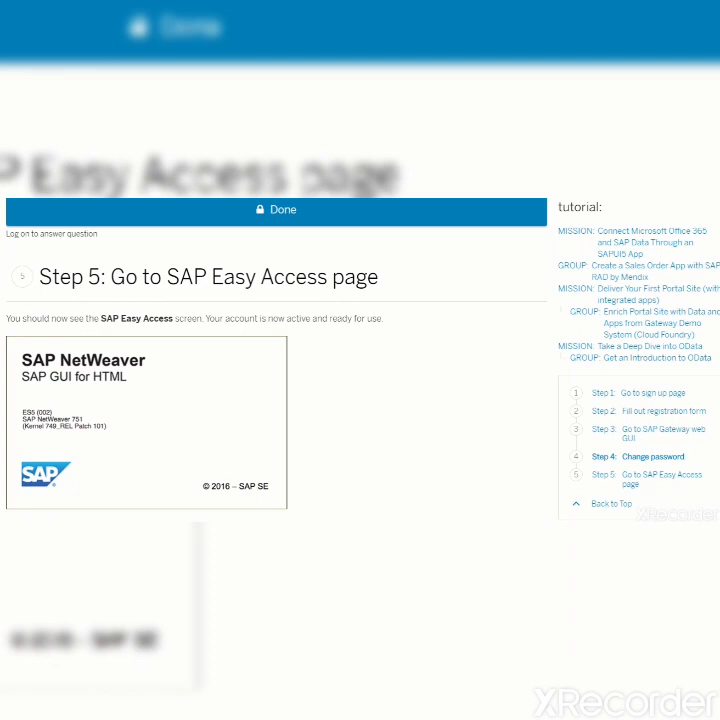
Switch back to the Notepad note and add the items "2. Odata service" and "3. UI5 project", separated by blank lines
{"action": "key", "text": "alt+Tab"}
{"action": "key", "text": "Return"}
{"action": "key", "text": "Return"}
{"action": "type", "text": "2. "}
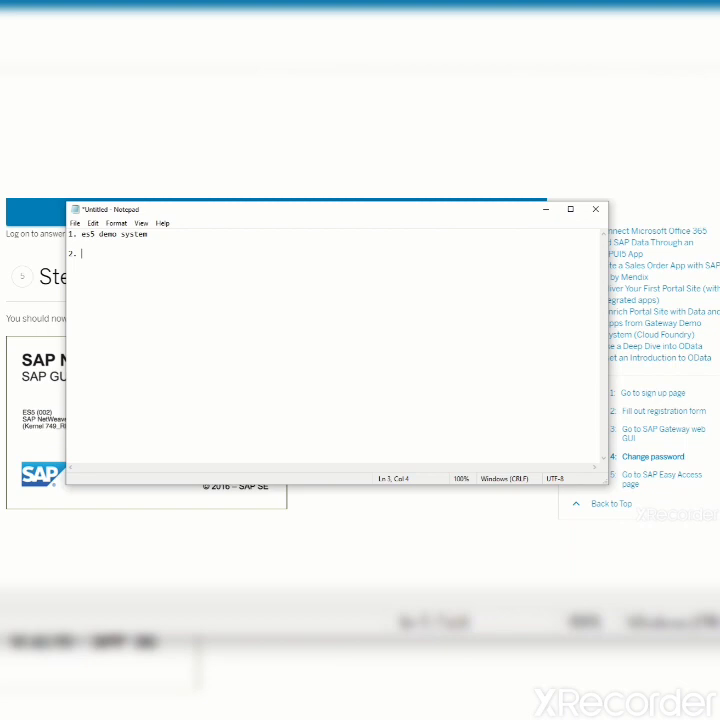
{"action": "type", "text": "Odata service"}
{"action": "type", "text": "["}
{"action": "key", "text": "Return"}
{"action": "key", "text": "Return"}
{"action": "type", "text": "3. UI5 project"}
{"action": "key", "text": "Return"}
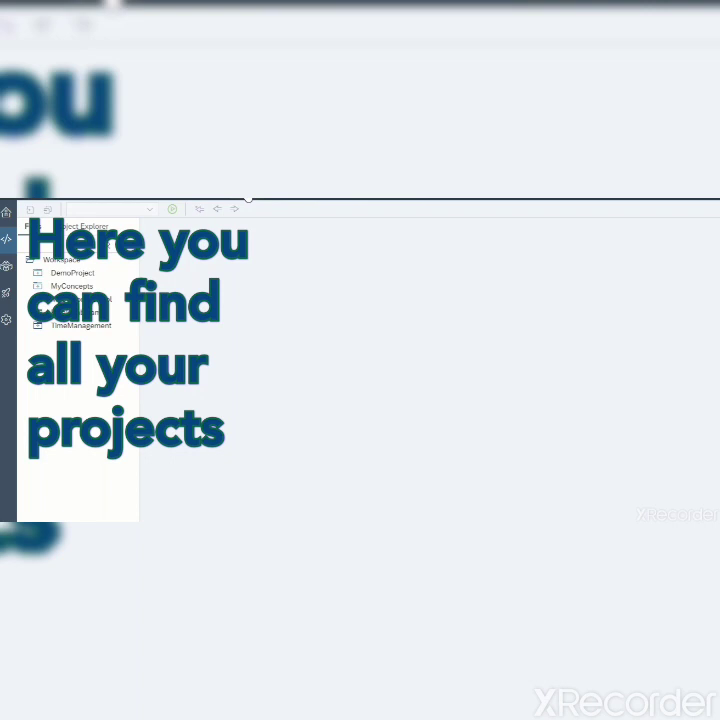
Open the SAP Cloud Platform Cockpit from the Web IDE and display the ES5 entry among the subaccount's destinations
{"action": "left_click", "coordinate": [248, 199]}
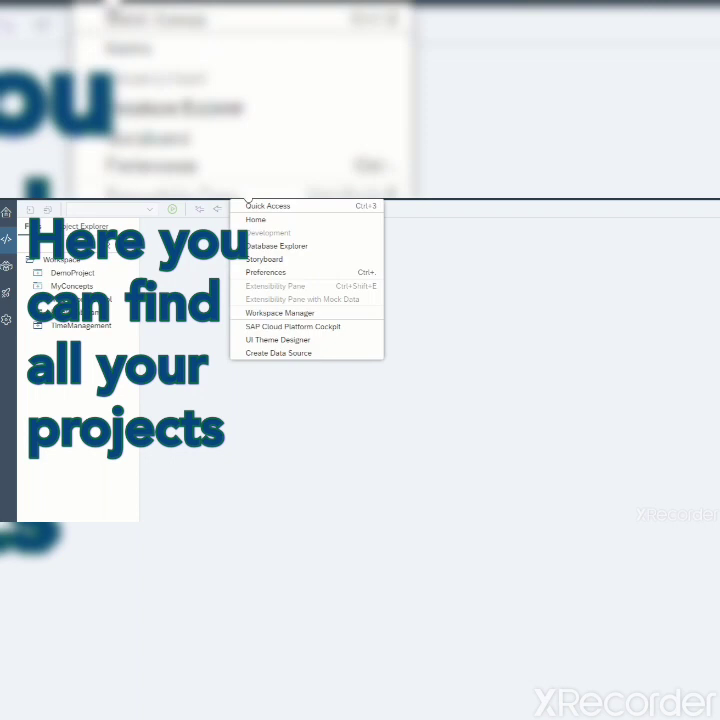
{"action": "left_click", "coordinate": [283, 327]}
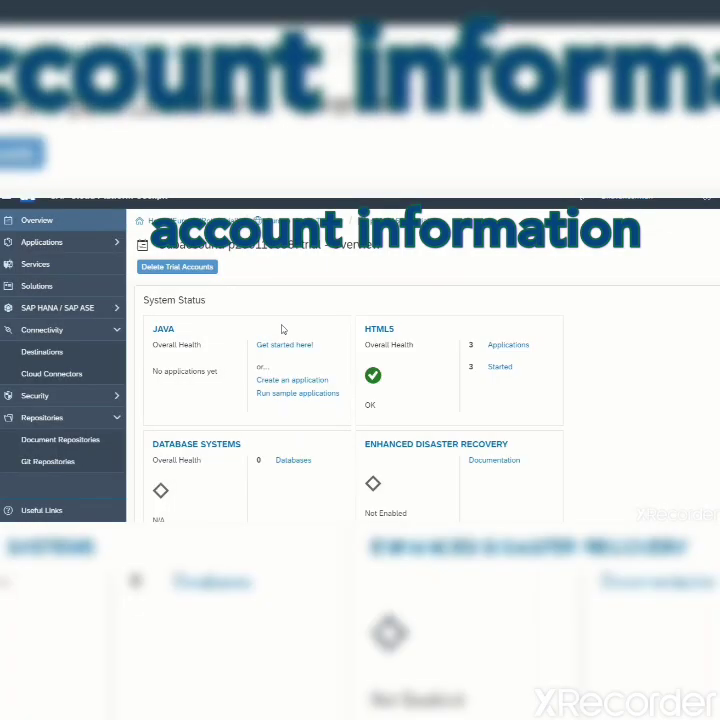
{"action": "left_click", "coordinate": [62, 357]}
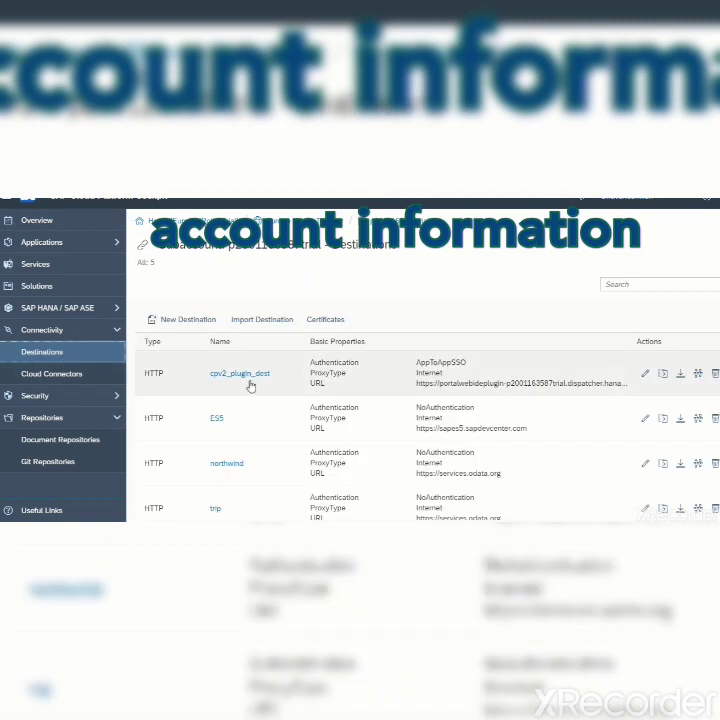
{"action": "left_click", "coordinate": [217, 420]}
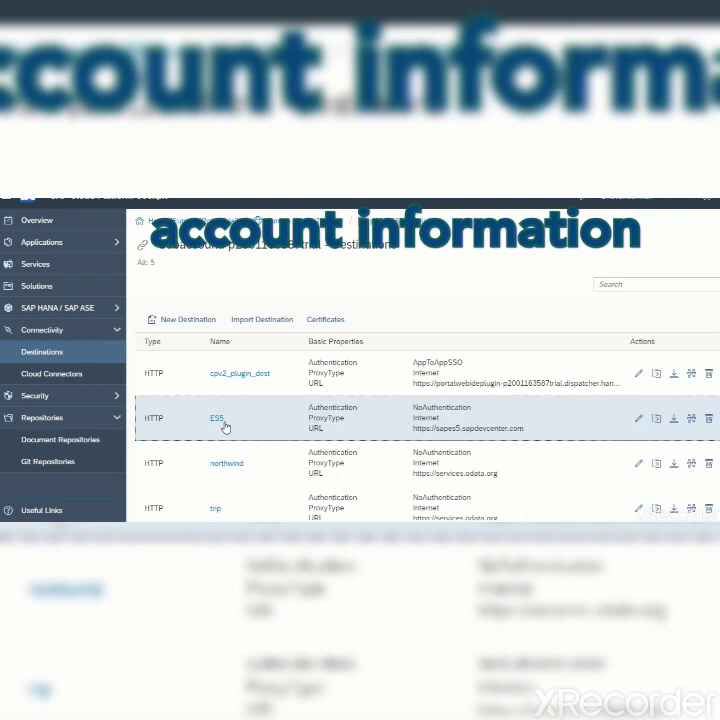
Review the ES5 destination's configuration, including its URL, proxy type, authentication and additional properties
{"action": "scroll", "coordinate": [420, 400], "scroll_direction": "down", "scroll_amount": 5}
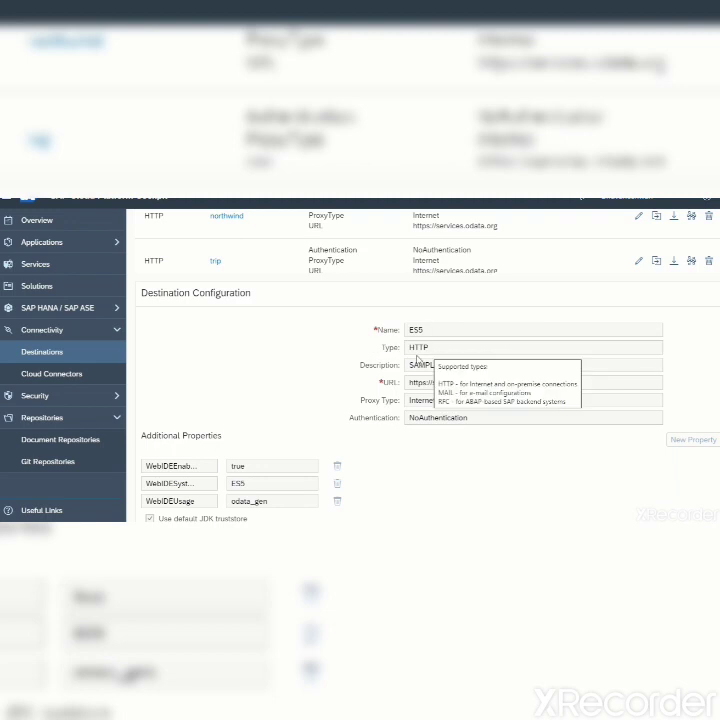
{"action": "left_click_drag", "start_coordinate": [407, 382], "coordinate": [526, 403]}
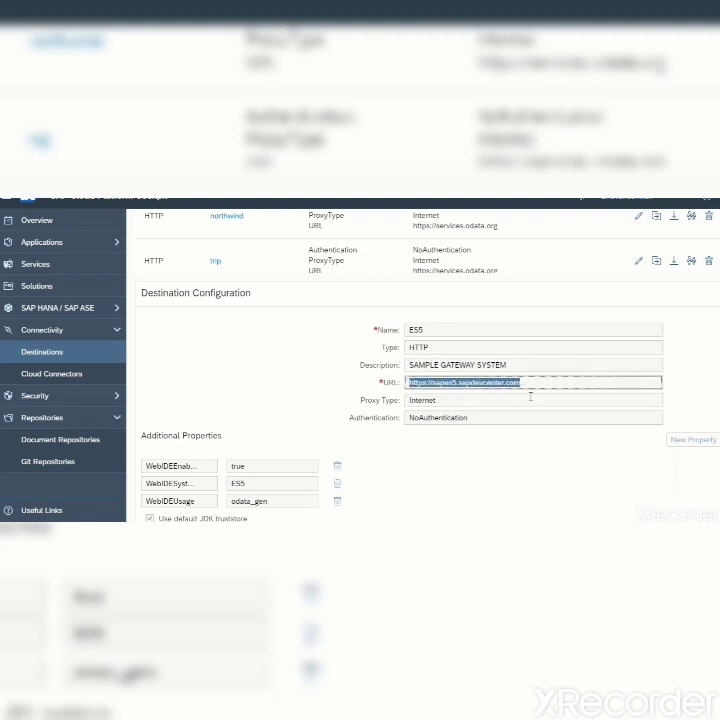
{"action": "double_click", "coordinate": [441, 398]}
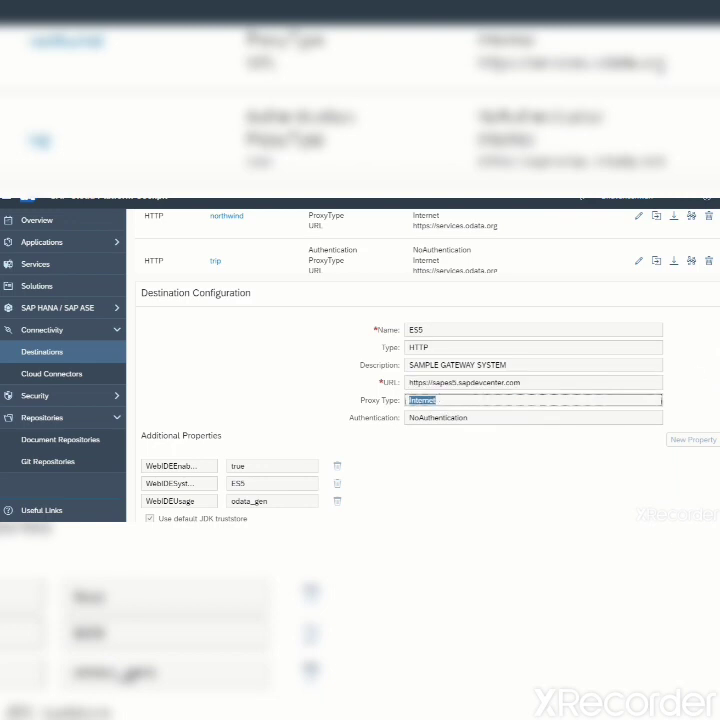
{"action": "scroll", "coordinate": [420, 360], "scroll_direction": "down", "scroll_amount": 1}
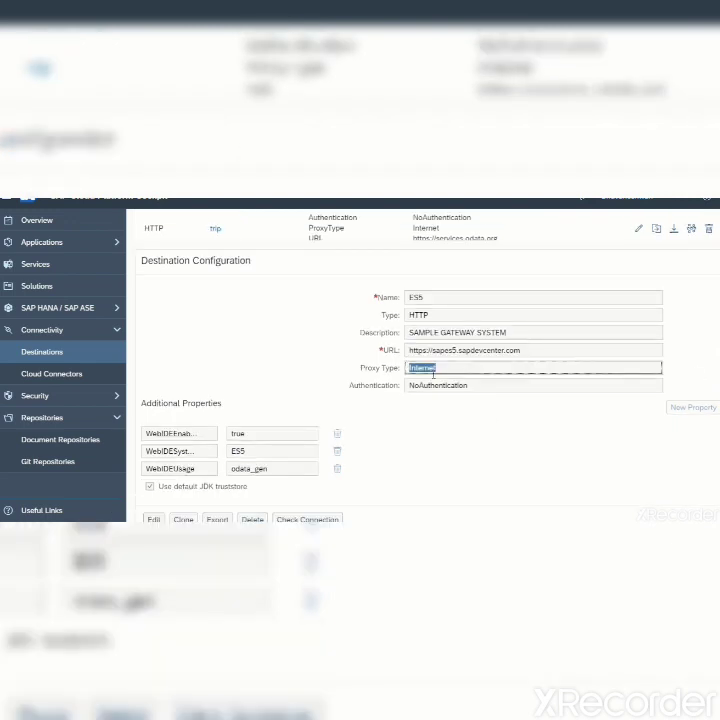
{"action": "key", "text": "Tab"}
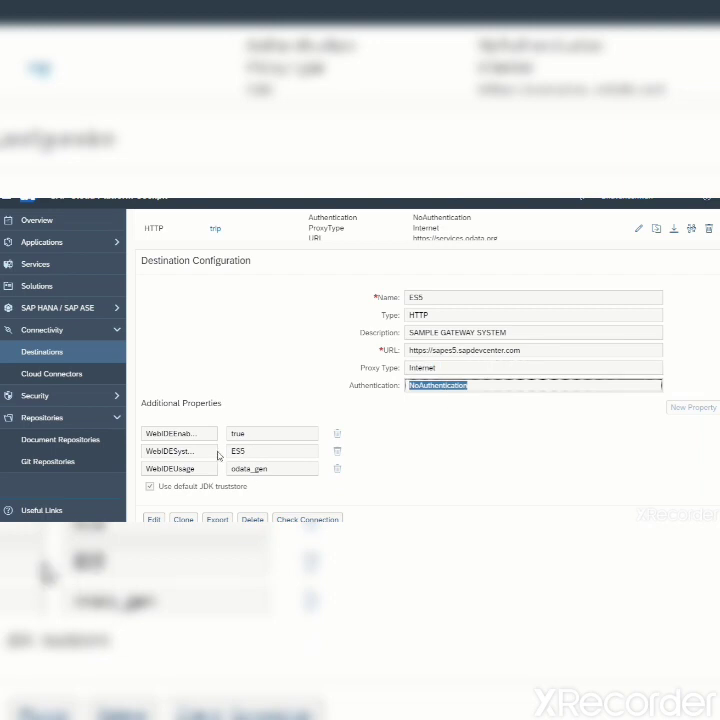
{"action": "scroll", "coordinate": [420, 360], "scroll_direction": "up", "scroll_amount": 1}
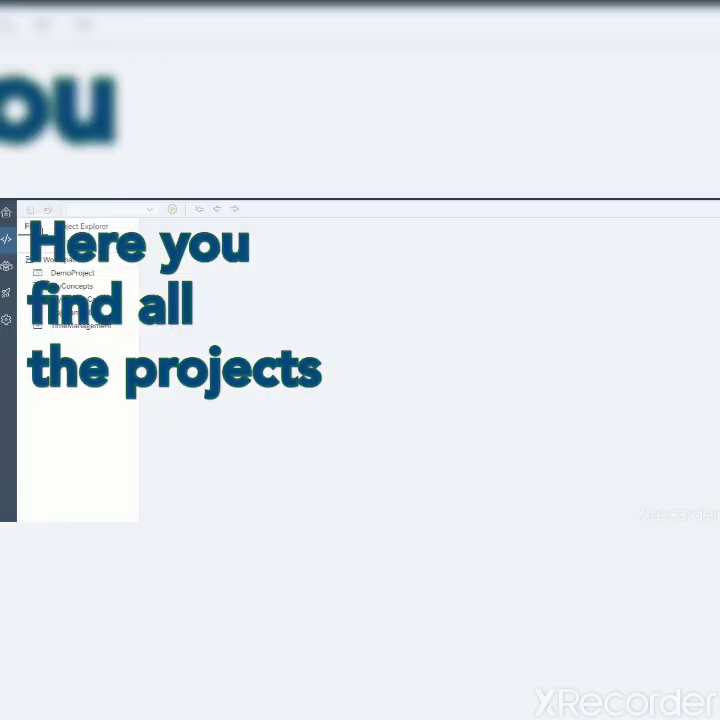
Start a new project from template in the Web IDE workspace, choose the SAPUI5 Application template and proceed to the basic information
{"action": "right_click", "coordinate": [66, 260]}
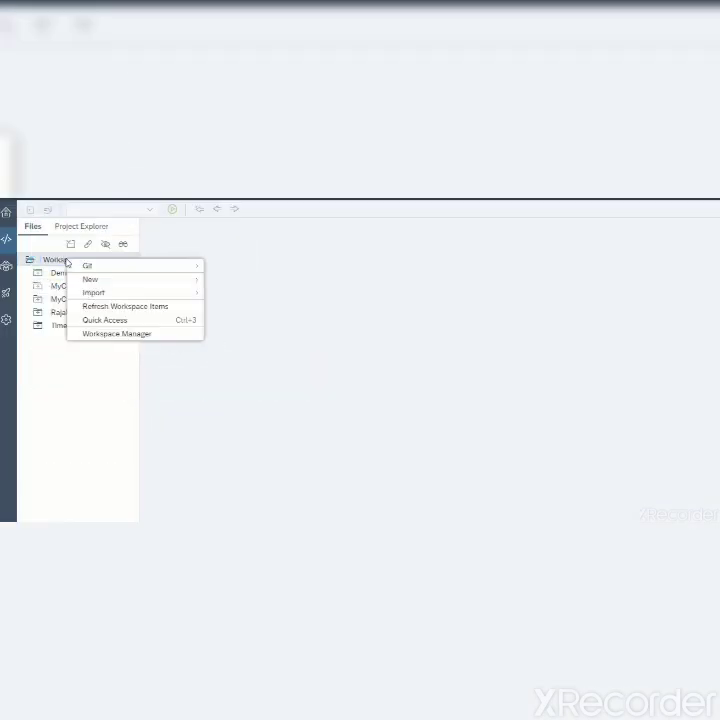
{"action": "mouse_move", "coordinate": [98, 284]}
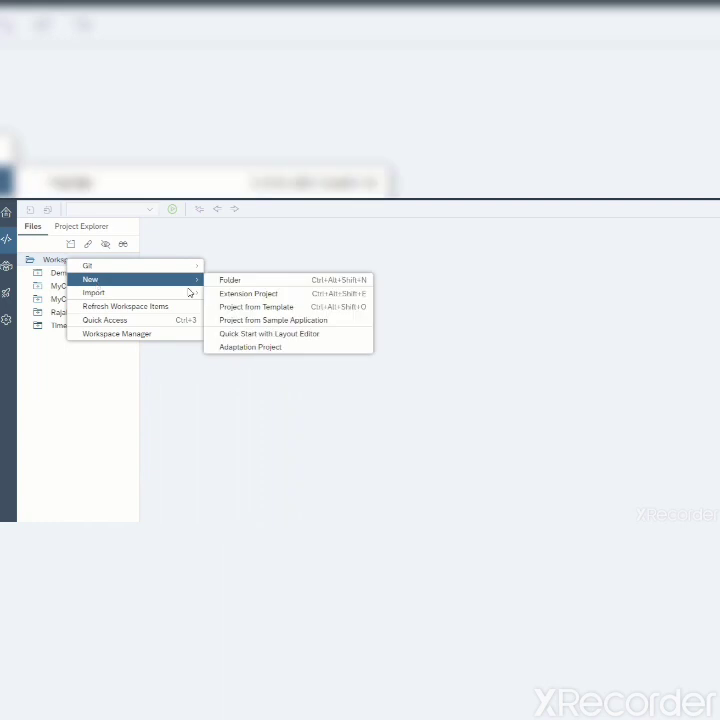
{"action": "left_click", "coordinate": [248, 308]}
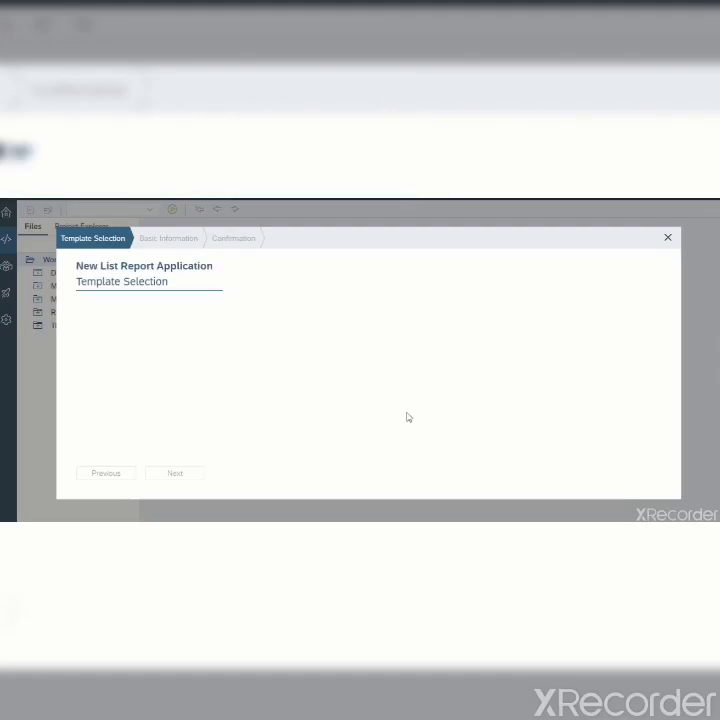
{"action": "left_click_drag", "start_coordinate": [664, 337], "coordinate": [666, 471]}
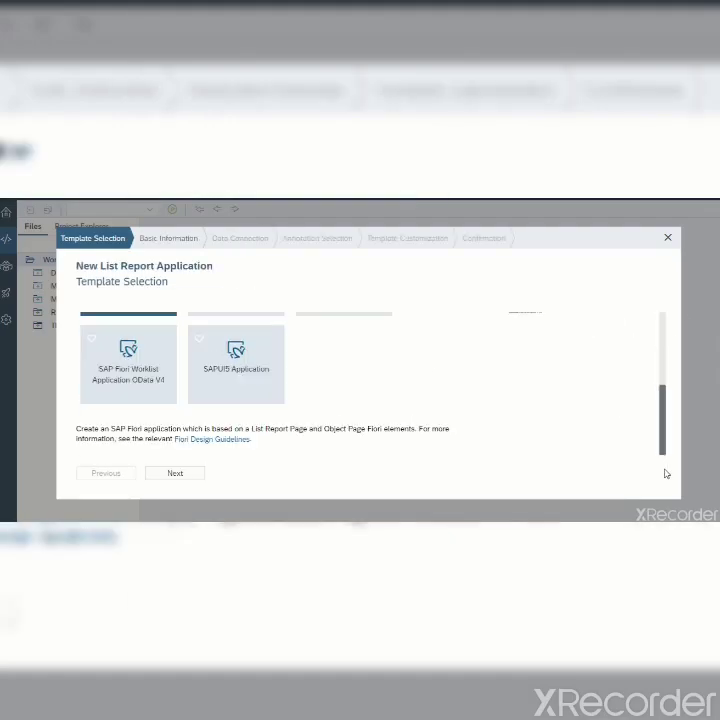
{"action": "left_click", "coordinate": [236, 364]}
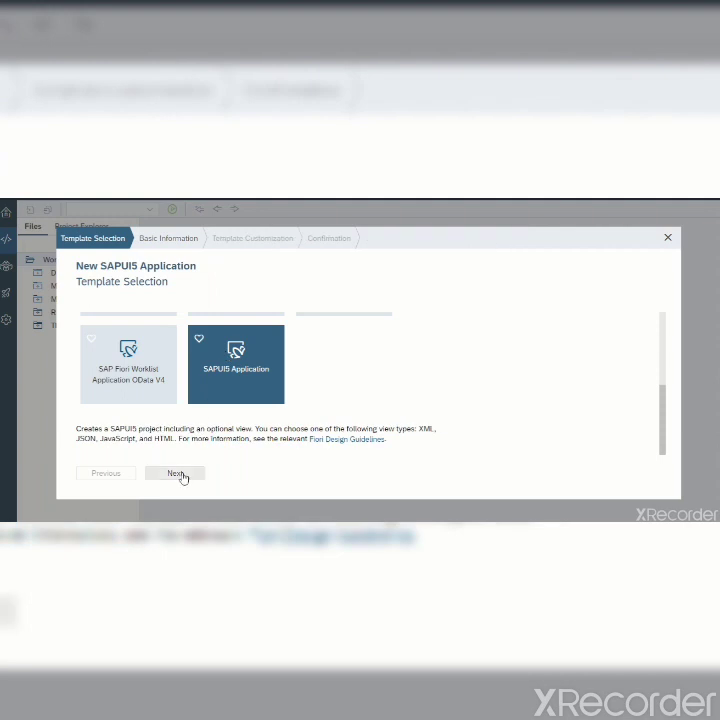
{"action": "left_click", "coordinate": [178, 474]}
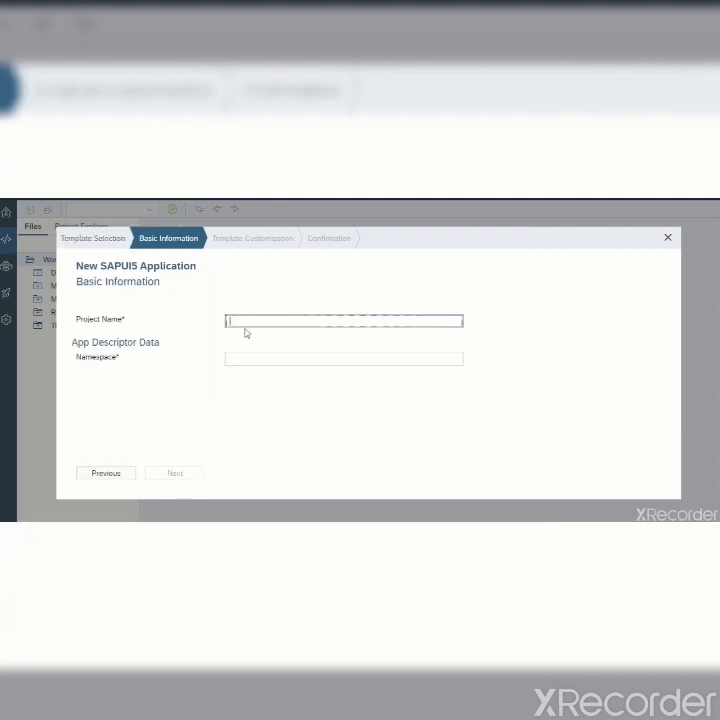
Enter DEMO-APP as the project name and com as the namespace of the new SAPUI5 application
{"action": "type", "text": "DEMO-APP"}
{"action": "left_click", "coordinate": [244, 357]}
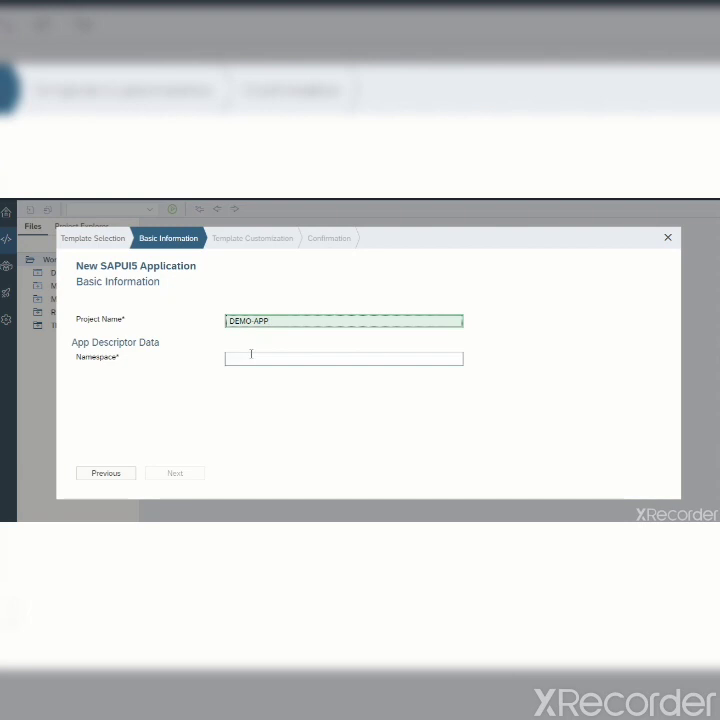
{"action": "type", "text": "com"}
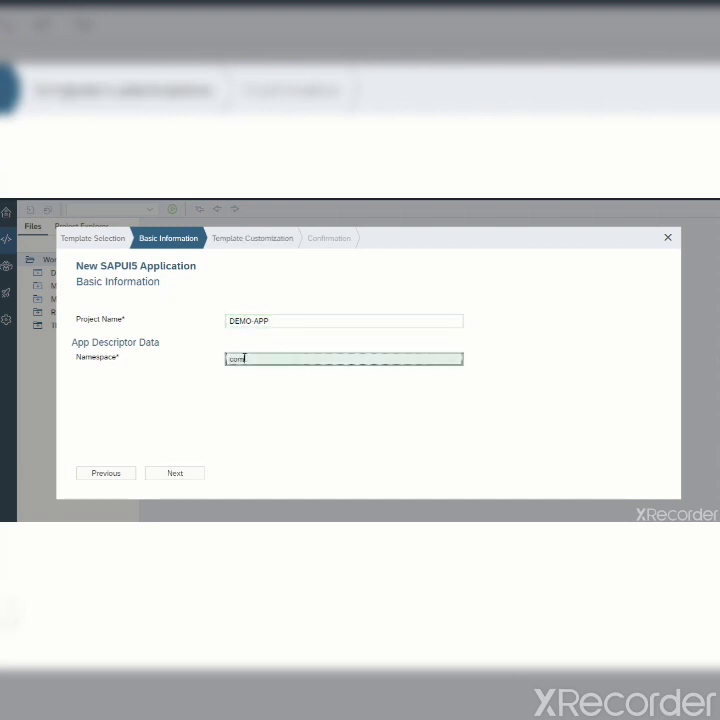
Complete the namespace as com.x, name the initial XML view App, and finish creating the DEMO-APP project
{"action": "type", "text": ".s"}
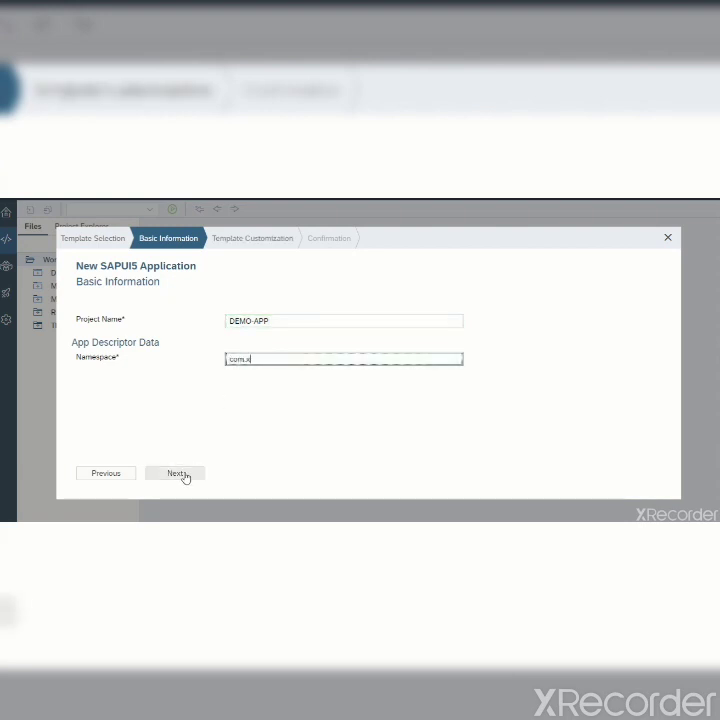
{"action": "left_click", "coordinate": [183, 475]}
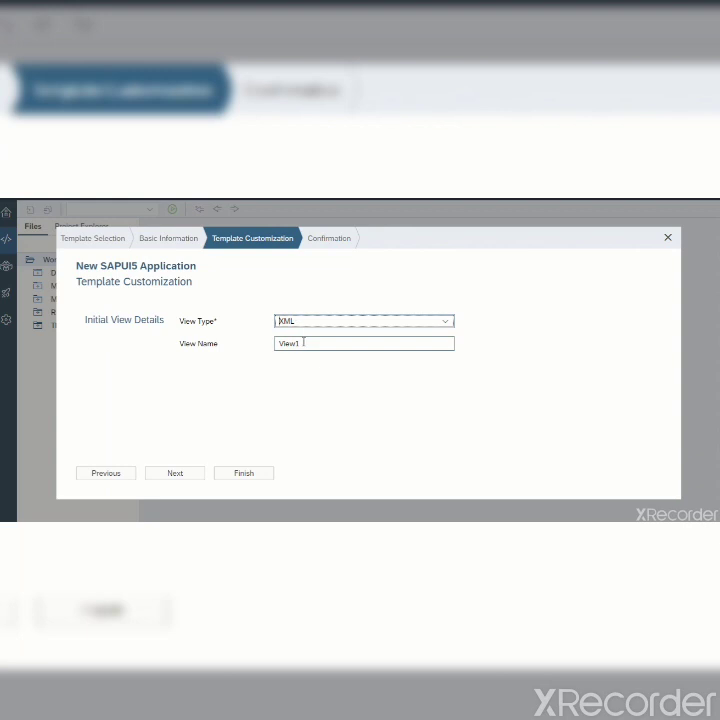
{"action": "double_click", "coordinate": [303, 342]}
{"action": "key", "text": "BackSpace"}
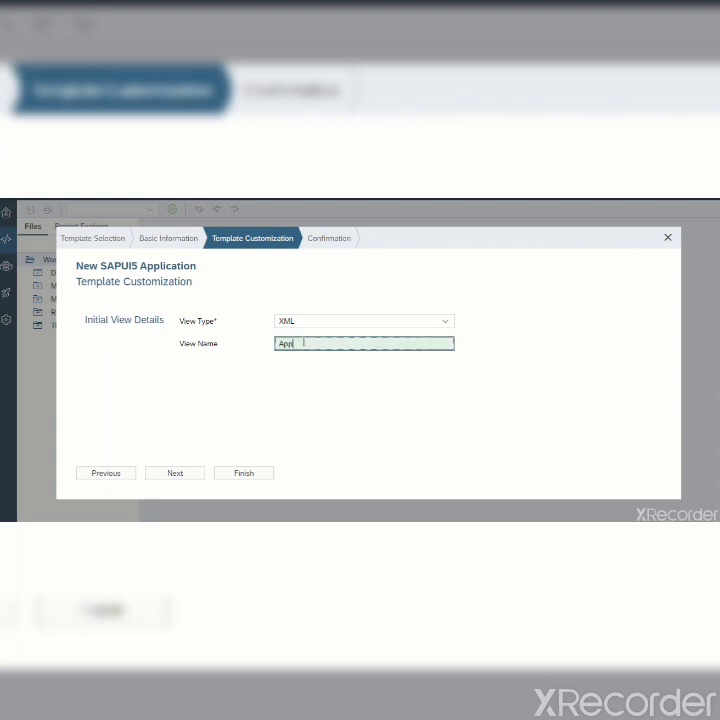
{"action": "left_click", "coordinate": [180, 475]}
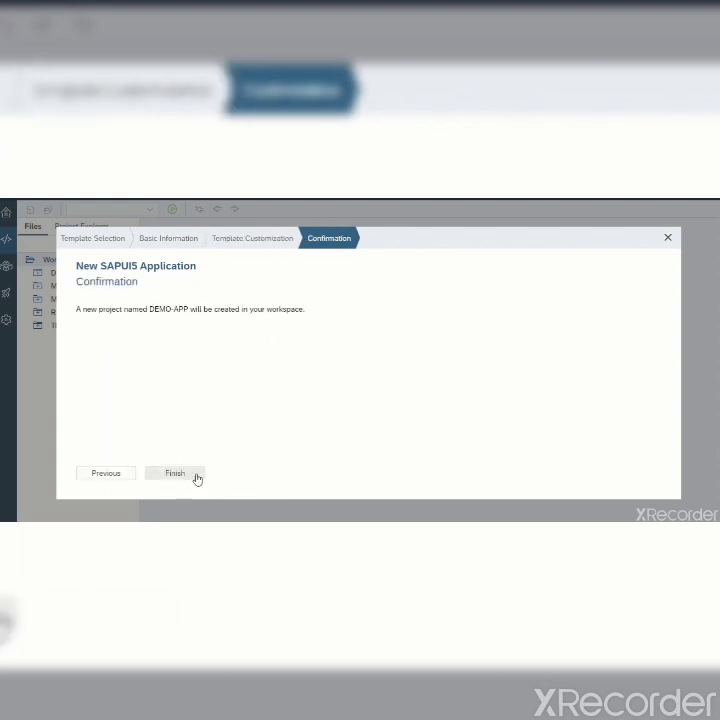
{"action": "left_click", "coordinate": [172, 481]}
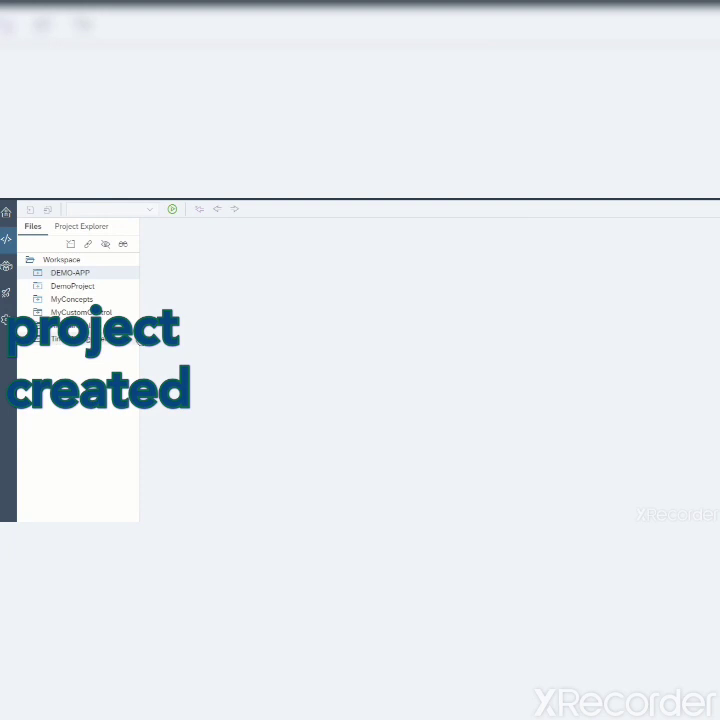
Start a new OData service for the DEMO-APP project, using Service URL as the source and ES5 - SAMPLE GATEWAY SYSTEM as the system
{"action": "double_click", "coordinate": [50, 277]}
{"action": "right_click", "coordinate": [50, 277]}
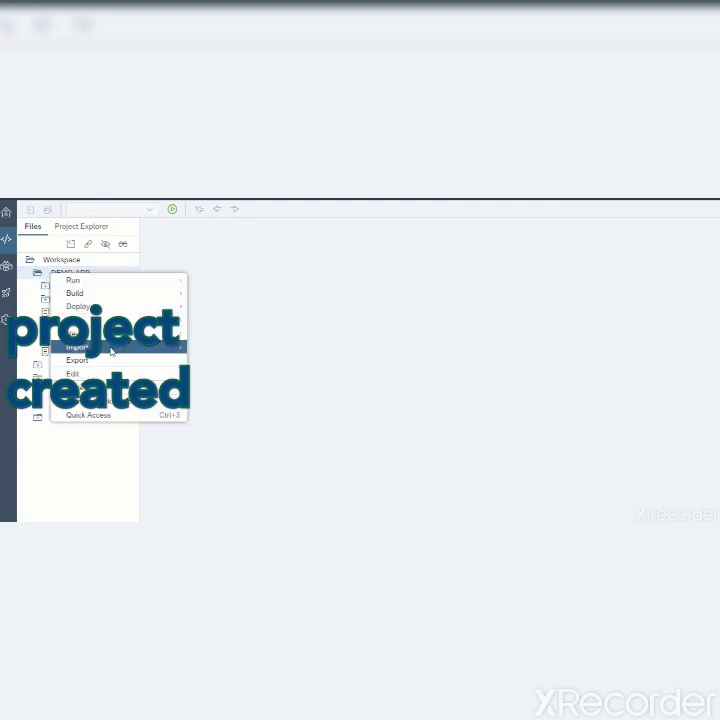
{"action": "mouse_move", "coordinate": [110, 333]}
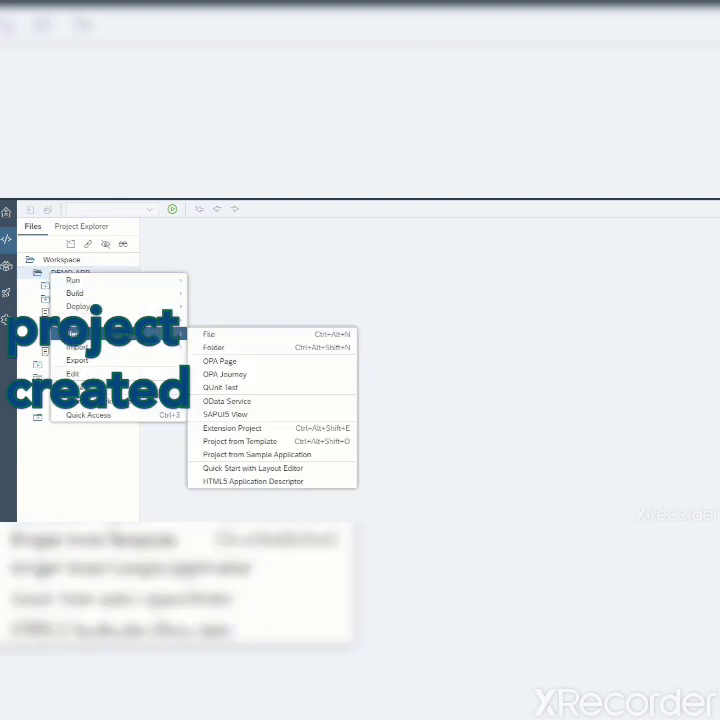
{"action": "left_click", "coordinate": [224, 401]}
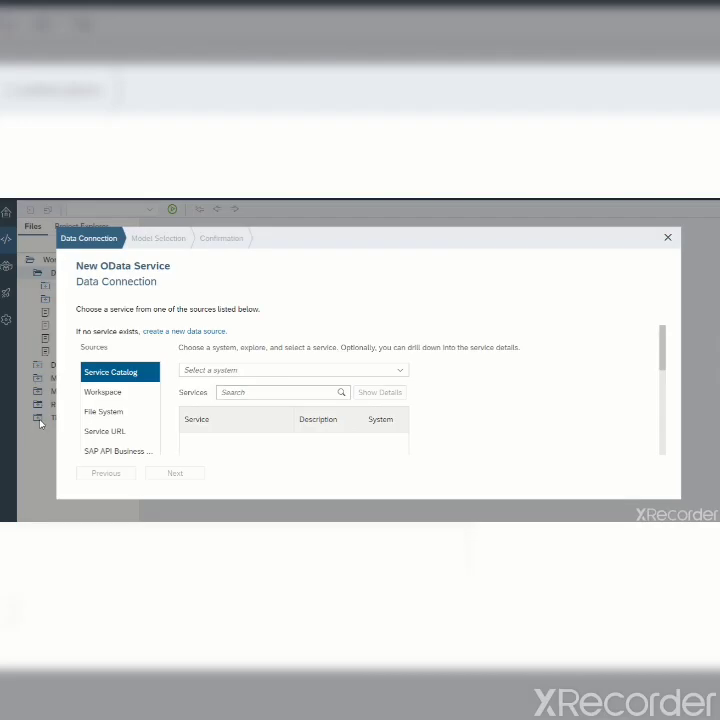
{"action": "left_click", "coordinate": [111, 434]}
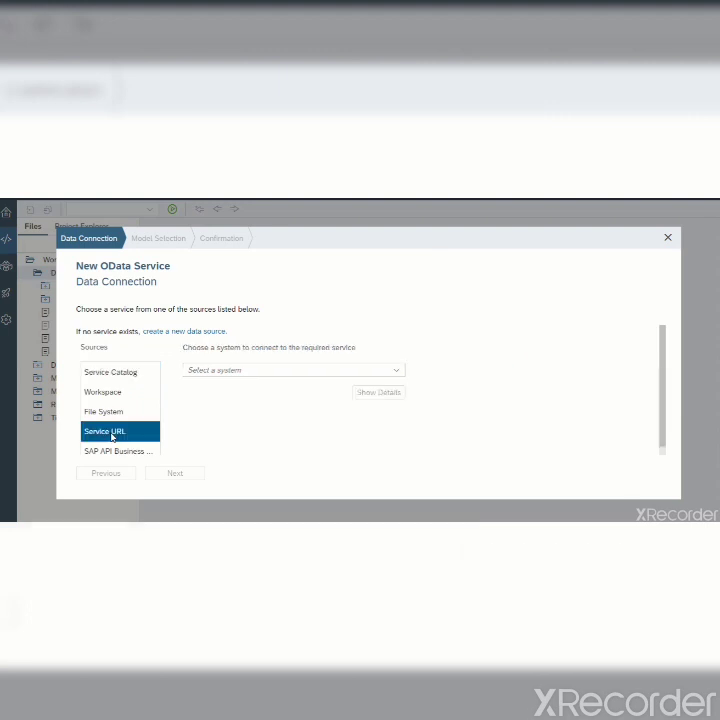
{"action": "left_click", "coordinate": [392, 372]}
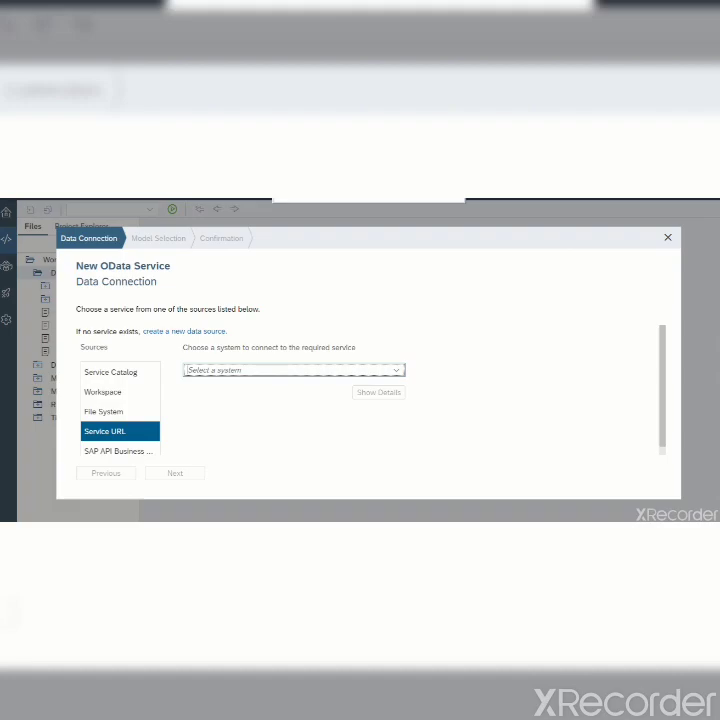
{"action": "left_click", "coordinate": [394, 375]}
{"action": "left_click", "coordinate": [264, 410]}
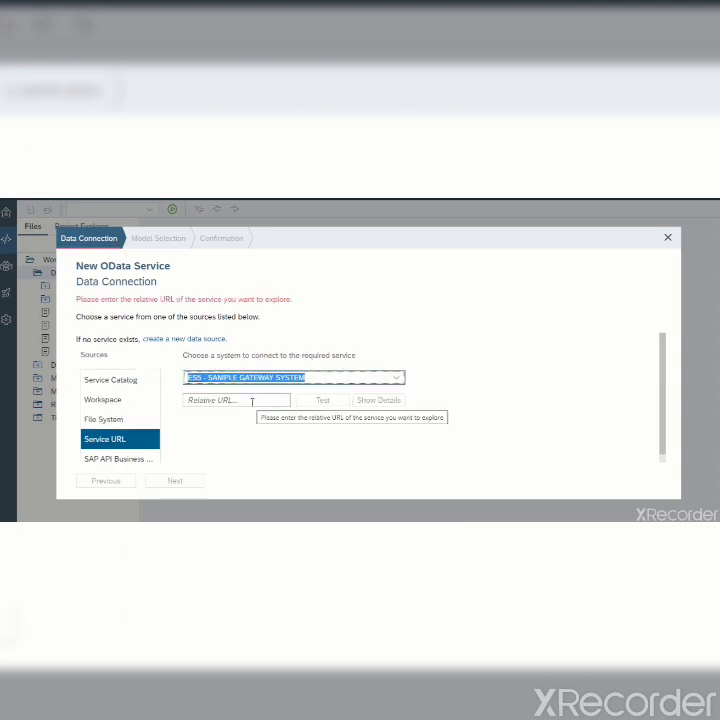
Try testing the service connection with only / as the relative URL, and clear the entry
{"action": "left_click", "coordinate": [261, 401]}
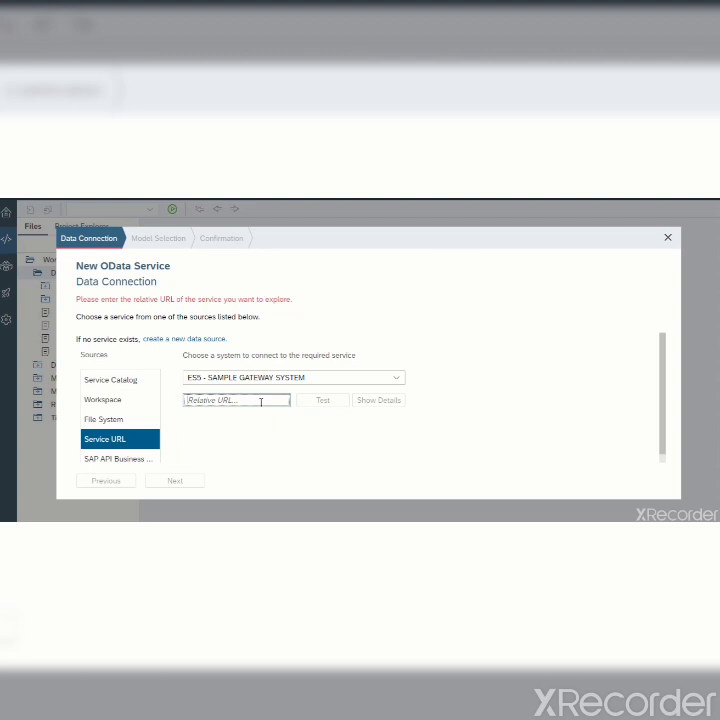
{"action": "type", "text": "/"}
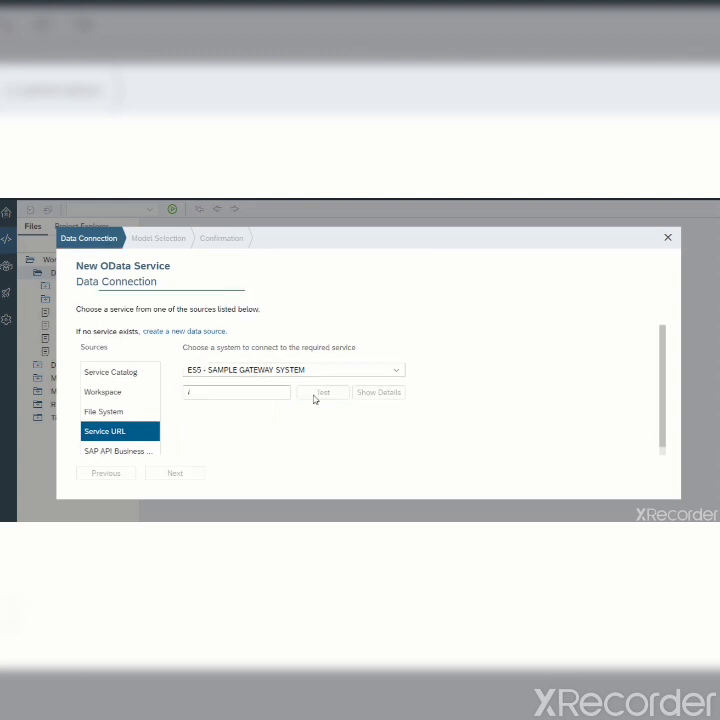
{"action": "left_click", "coordinate": [315, 397]}
{"action": "left_click", "coordinate": [239, 403]}
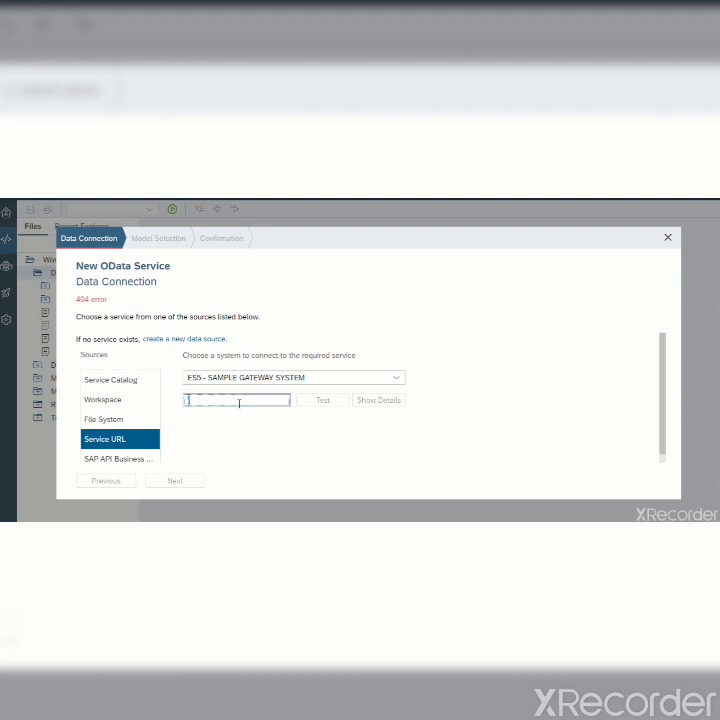
{"action": "key", "text": "BackSpace"}
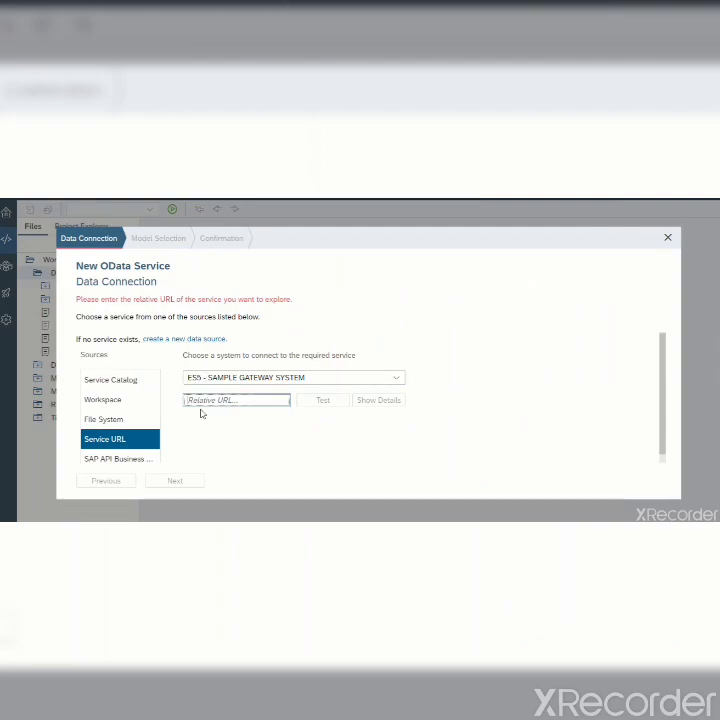
Test the relative URL /sap/opu/odata/IWBEP/GWSAMPLE_BASIC/$metadata and expand the GWSAMPLE_BASIC service to list its entity sets
{"action": "type", "text": "/sap/opu/odata/IWBEP/GWSAMPLE_BASIC/$metadata"}
{"action": "left_click", "coordinate": [317, 394]}
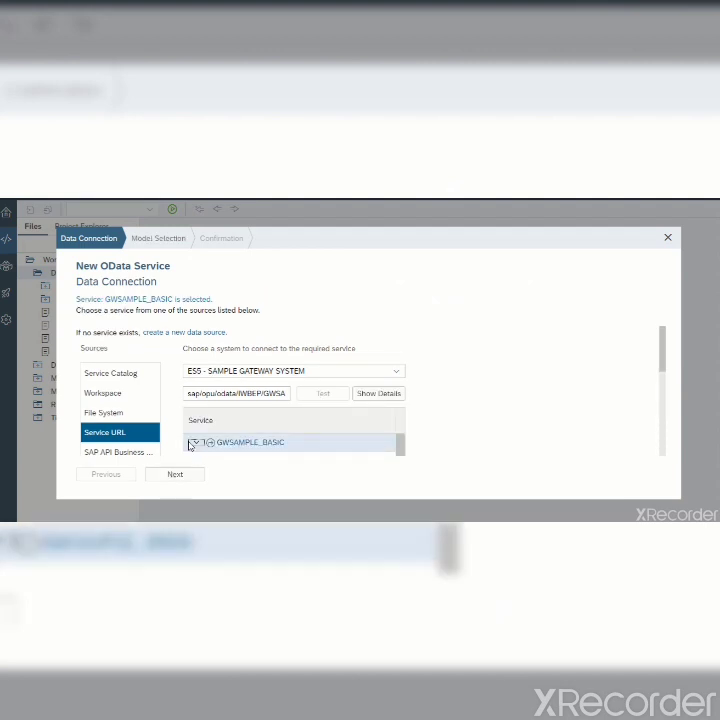
{"action": "left_click", "coordinate": [206, 443]}
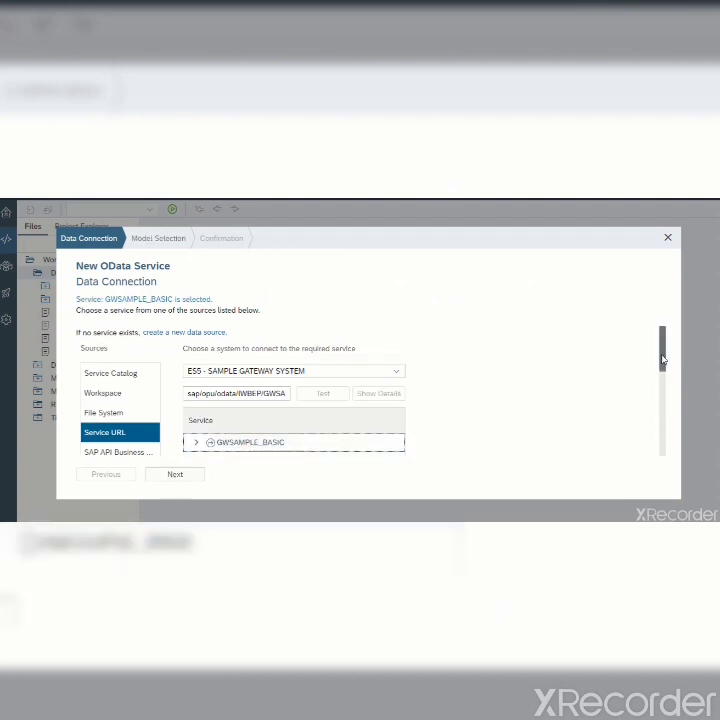
{"action": "left_click_drag", "start_coordinate": [662, 360], "coordinate": [665, 398]}
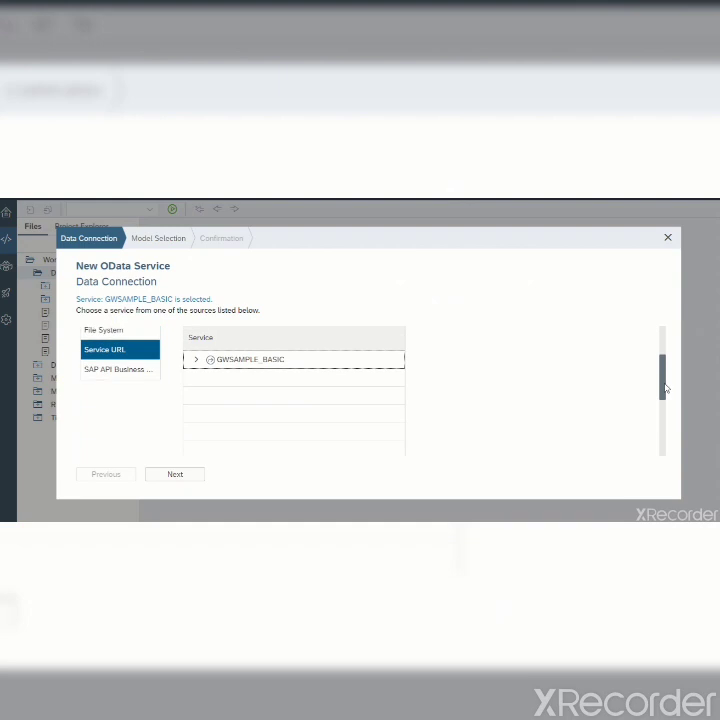
{"action": "left_click", "coordinate": [198, 360]}
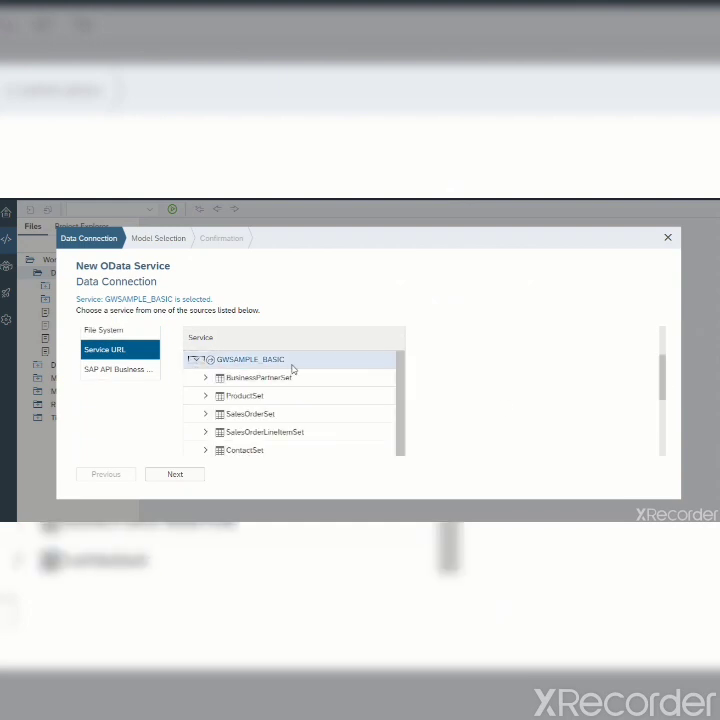
Expand the ProductSet entity set of the GWSAMPLE_BASIC service and look through its properties
{"action": "scroll", "coordinate": [660, 378], "scroll_direction": "down", "scroll_amount": 1}
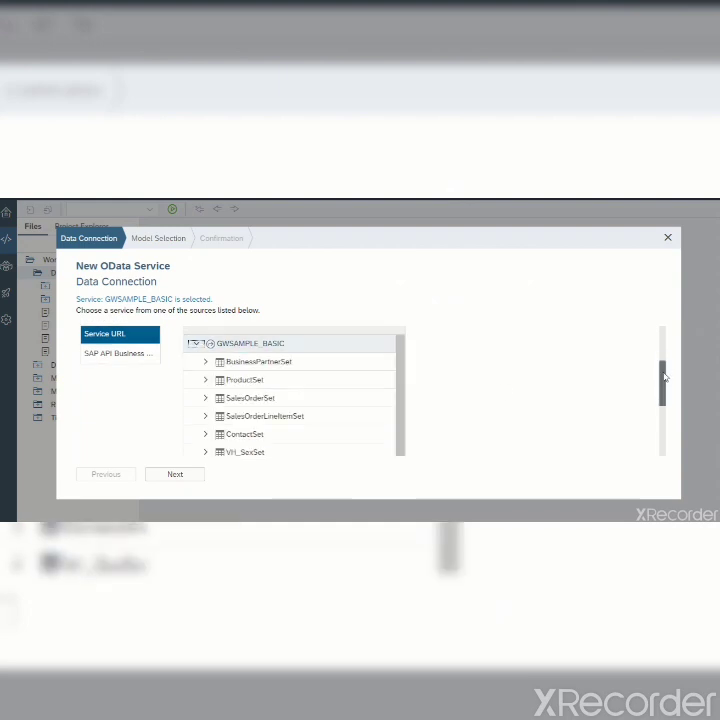
{"action": "left_click", "coordinate": [251, 388]}
{"action": "left_click", "coordinate": [204, 380]}
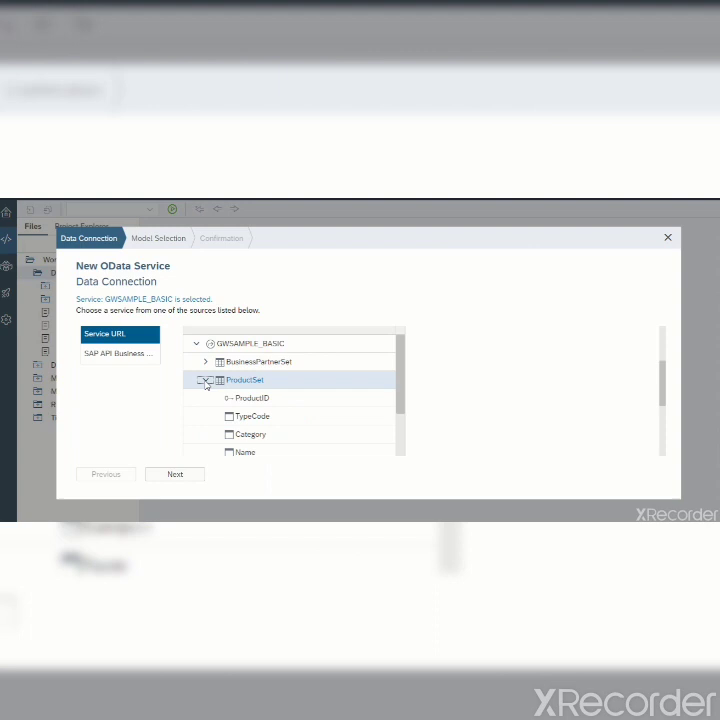
{"action": "left_click", "coordinate": [241, 396]}
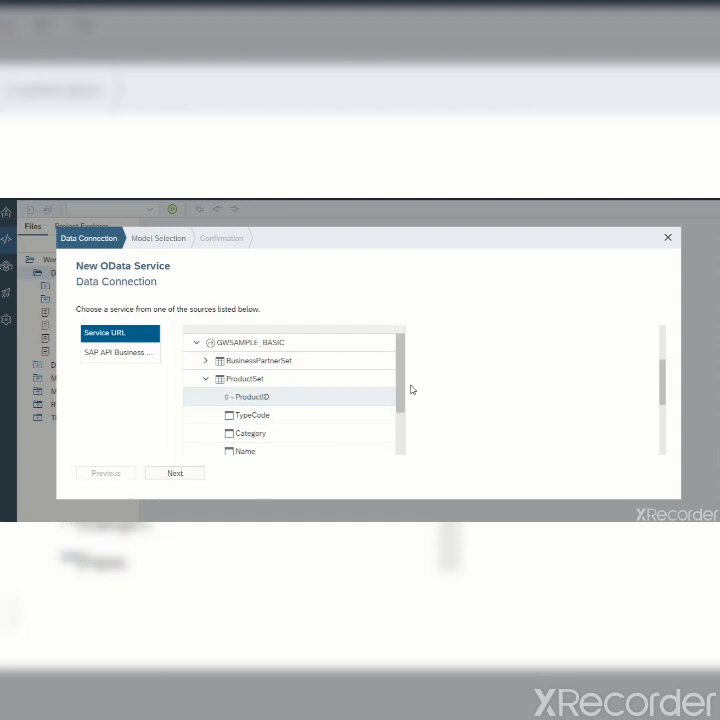
{"action": "scroll", "coordinate": [399, 392], "scroll_direction": "down", "scroll_amount": 2}
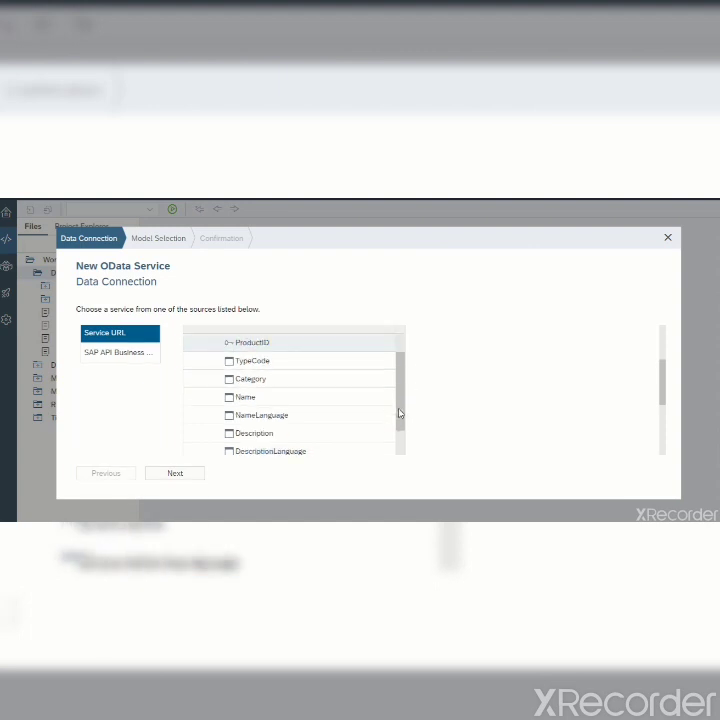
Keep the default model for the OData service and finish connecting it to the DEMO-APP project
{"action": "left_click", "coordinate": [176, 476]}
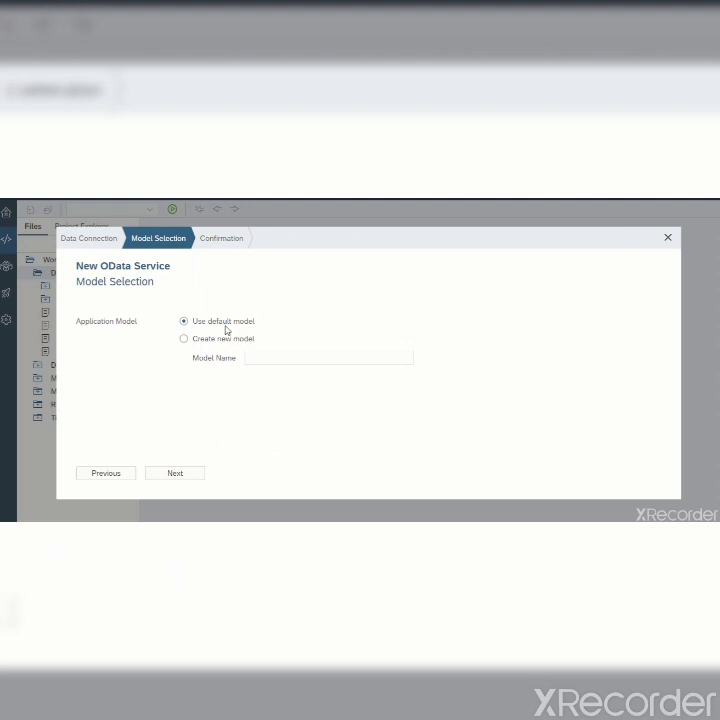
{"action": "left_click", "coordinate": [174, 474]}
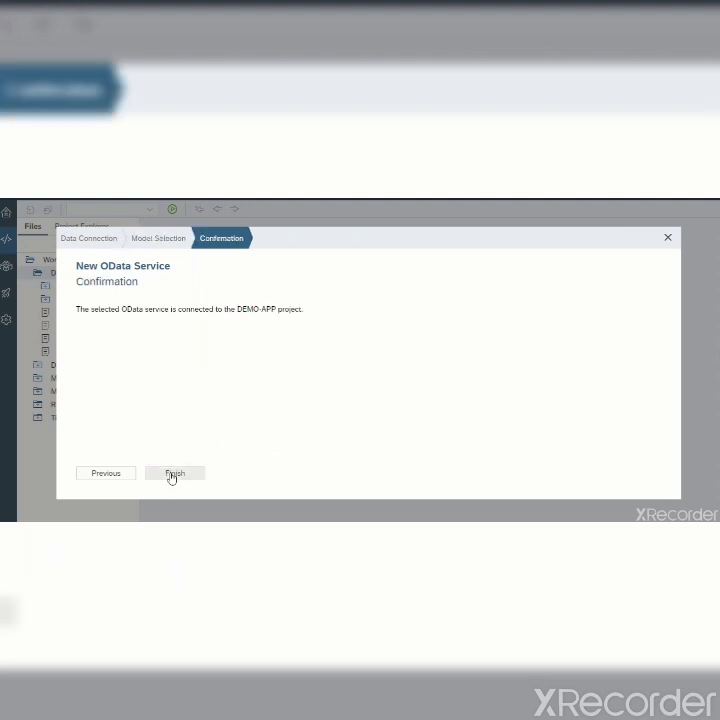
{"action": "left_click", "coordinate": [173, 474]}
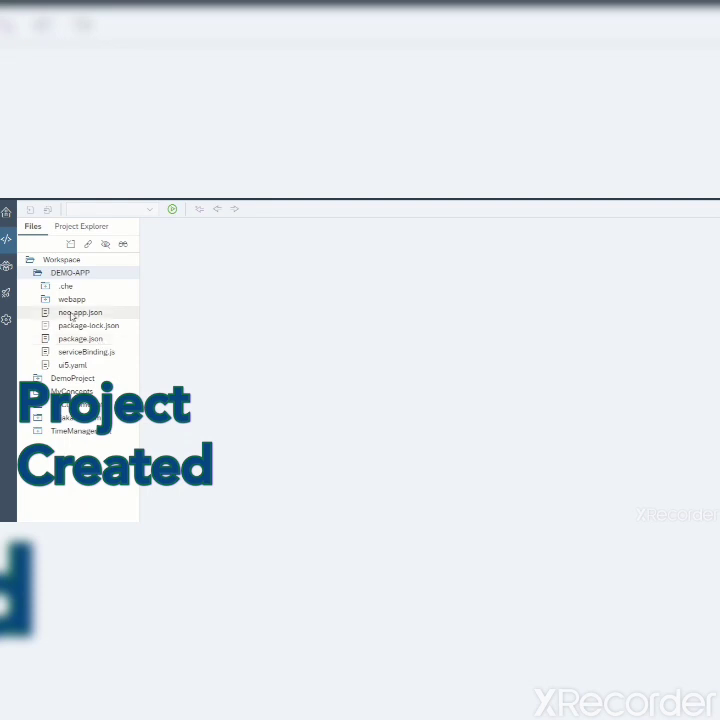
Open neo-app.json in the DEMO-APP project and examine the route to the ES5 destination
{"action": "left_click", "coordinate": [80, 313]}
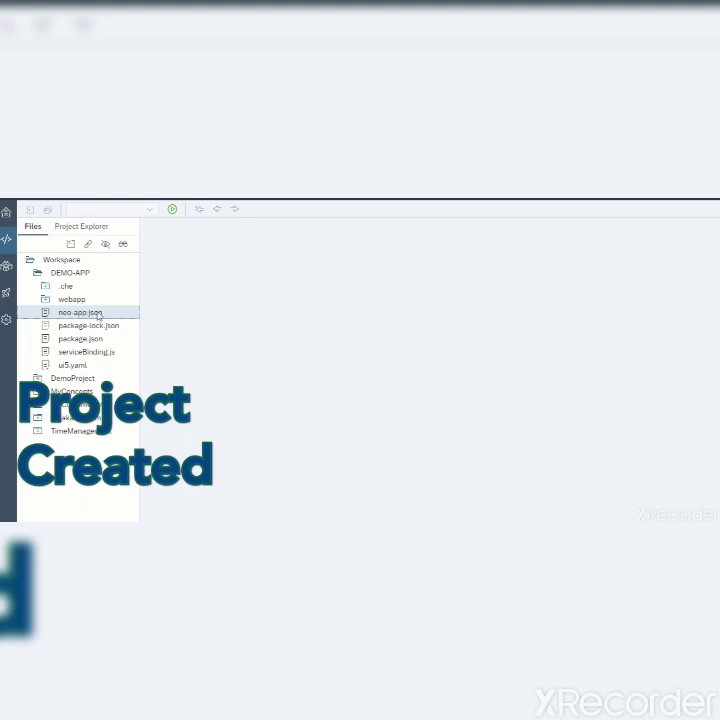
{"action": "double_click", "coordinate": [97, 313]}
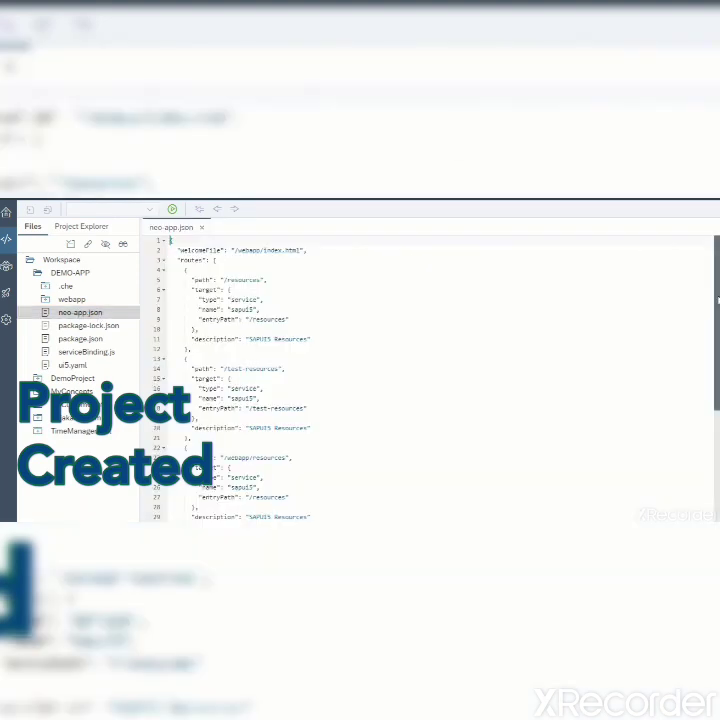
{"action": "scroll", "coordinate": [453, 418], "scroll_direction": "down", "scroll_amount": 5}
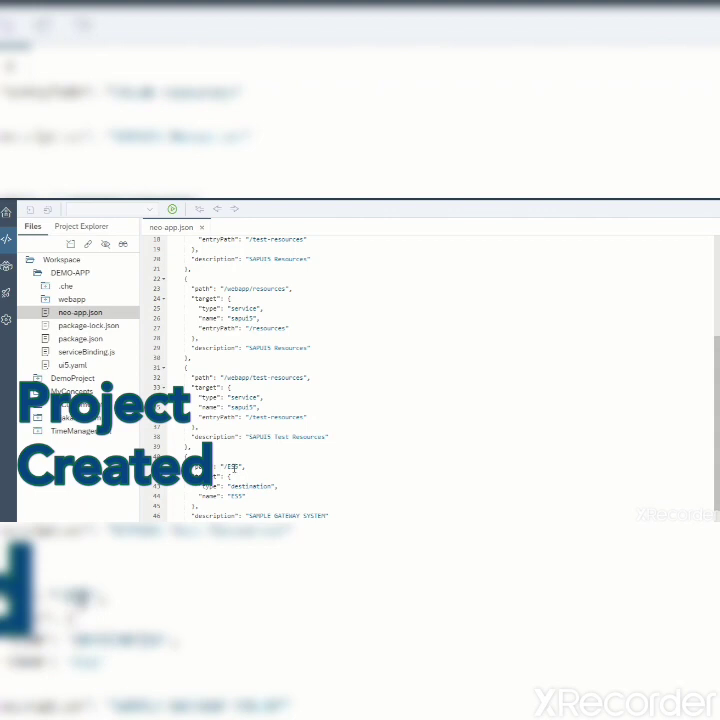
Open manifest.json in the webapp folder and examine the GWSAMPLE_BASIC data source and the default OData model's dataSource setting
{"action": "double_click", "coordinate": [47, 300]}
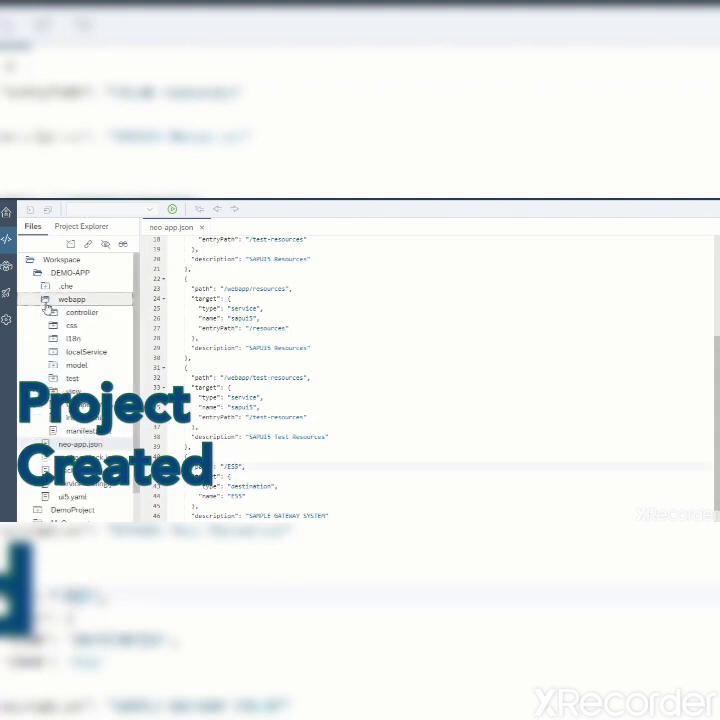
{"action": "double_click", "coordinate": [80, 431]}
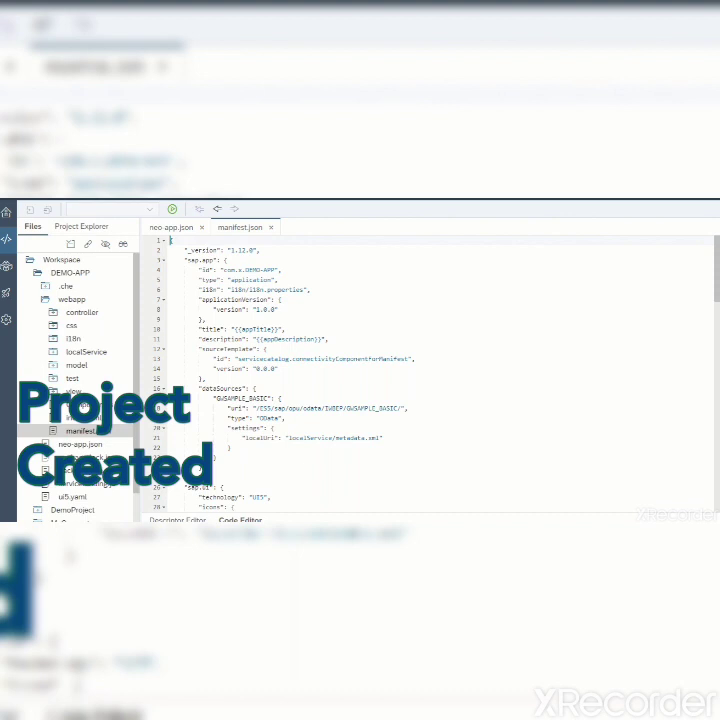
{"action": "left_click_drag", "start_coordinate": [717, 300], "coordinate": [717, 430]}
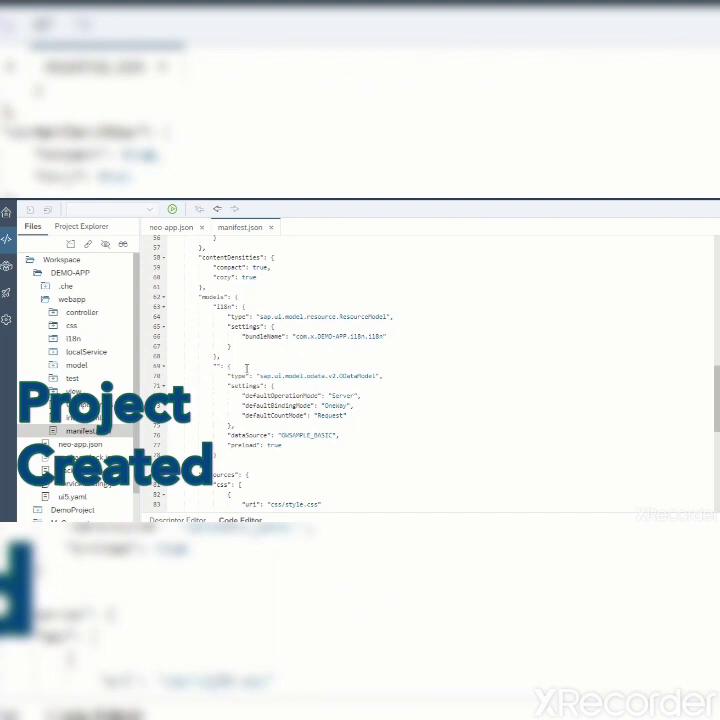
{"action": "double_click", "coordinate": [250, 437]}
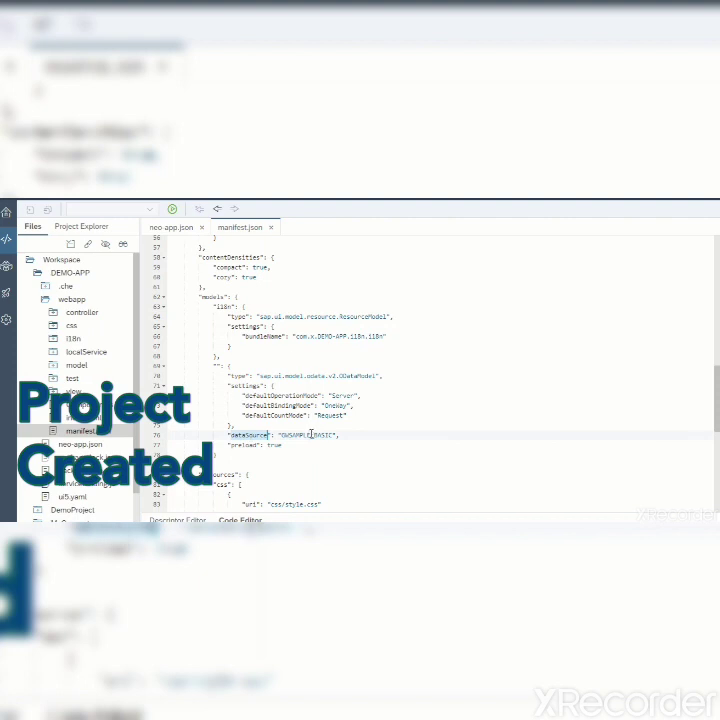